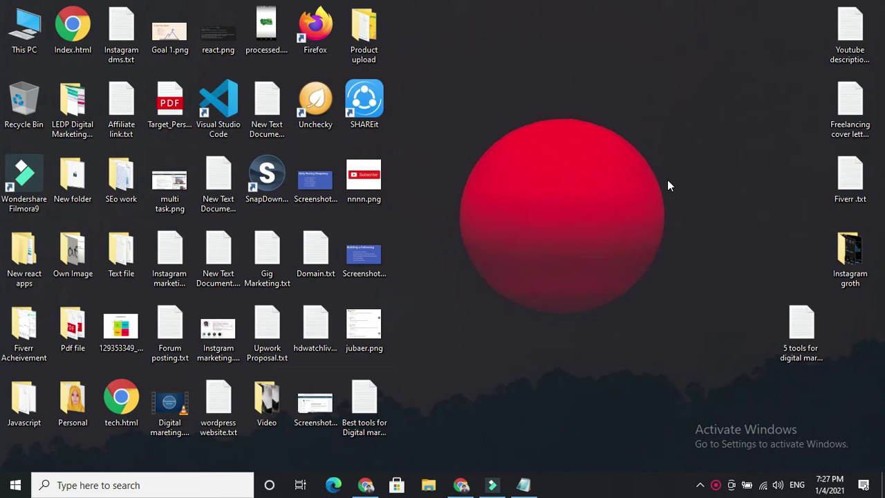
Switch to Chrome and open the Buyer Requests page of the Fiverr seller account
click(461, 485)
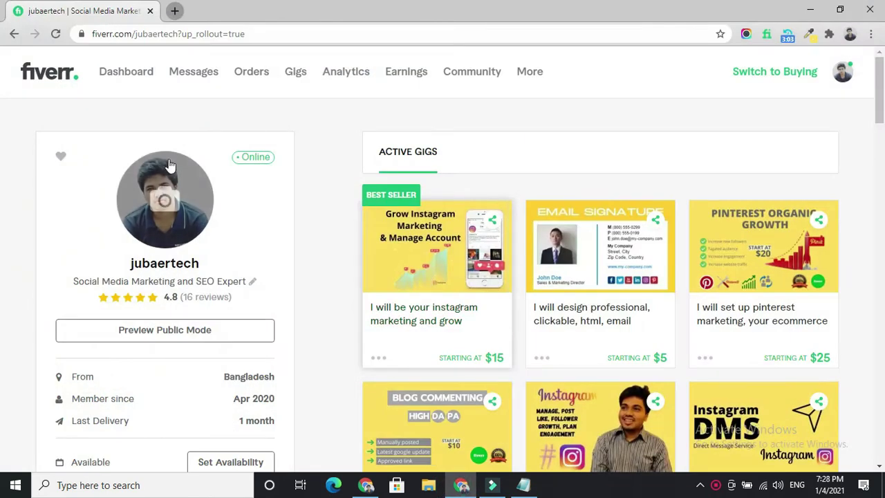
click(529, 72)
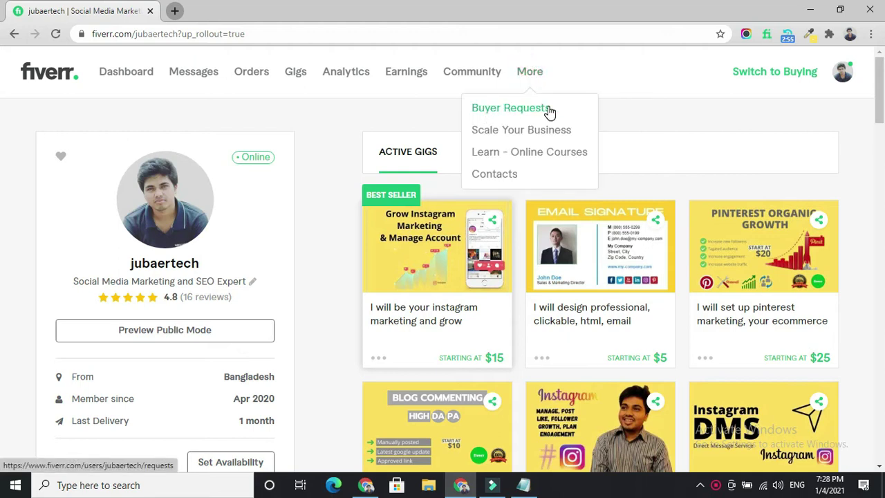
click(499, 109)
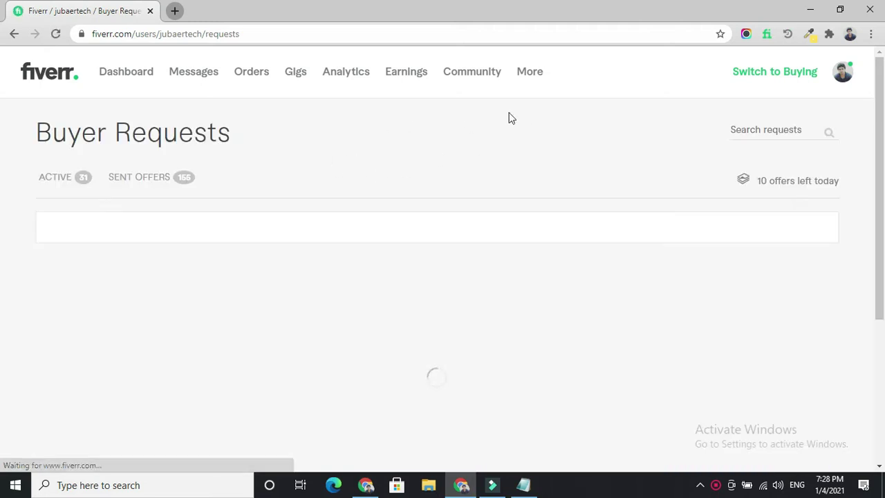
drag(29, 120, 247, 132)
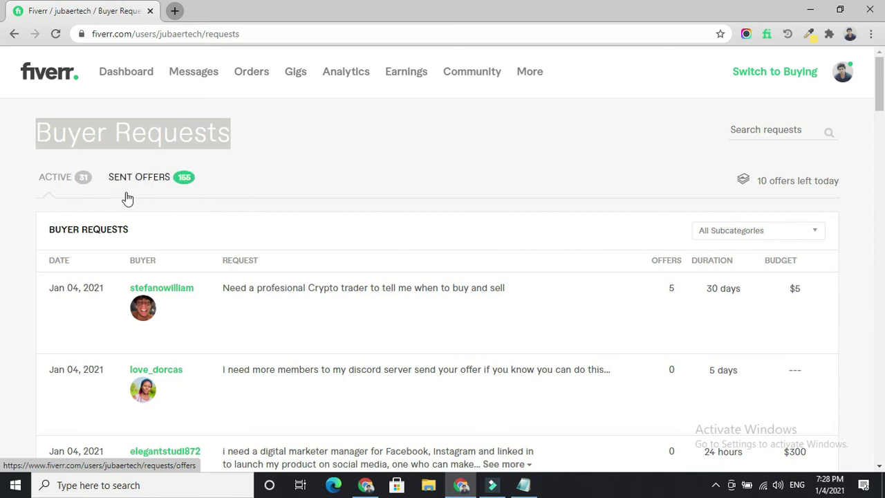
click(270, 168)
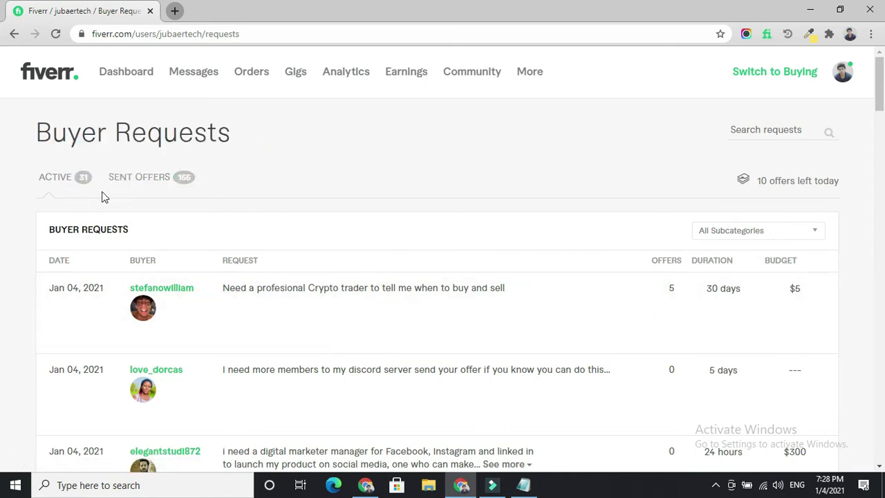
click(243, 159)
click(242, 161)
Search Google in a new tab for "fiverr buyer request extension" and open the Fiverr Detailed Buyer Requests page in the Chrome Web Store
click(173, 13)
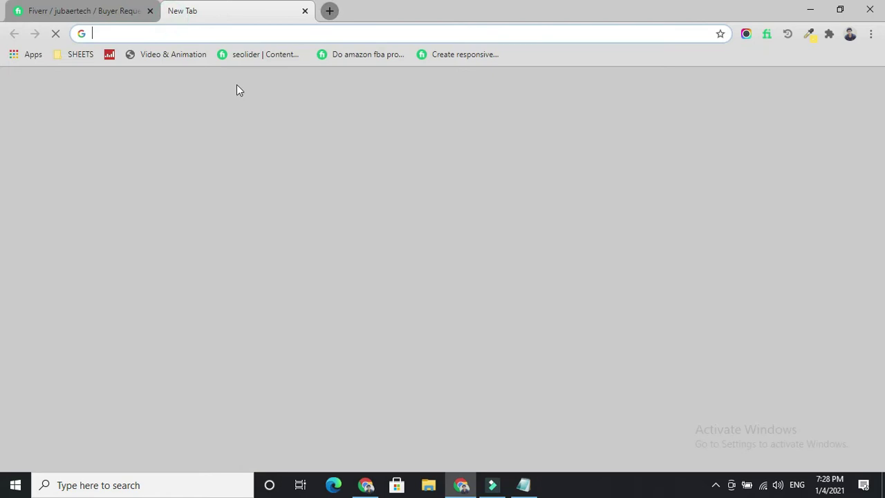
text(fi)
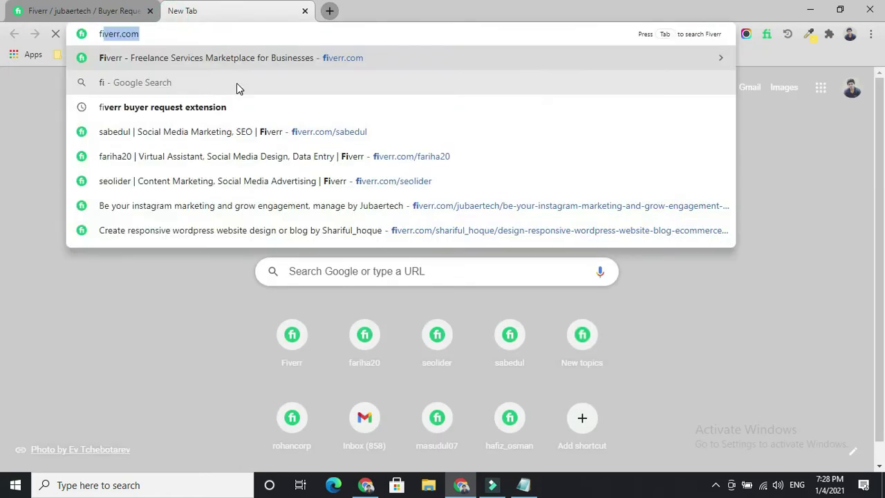
text(verr bu)
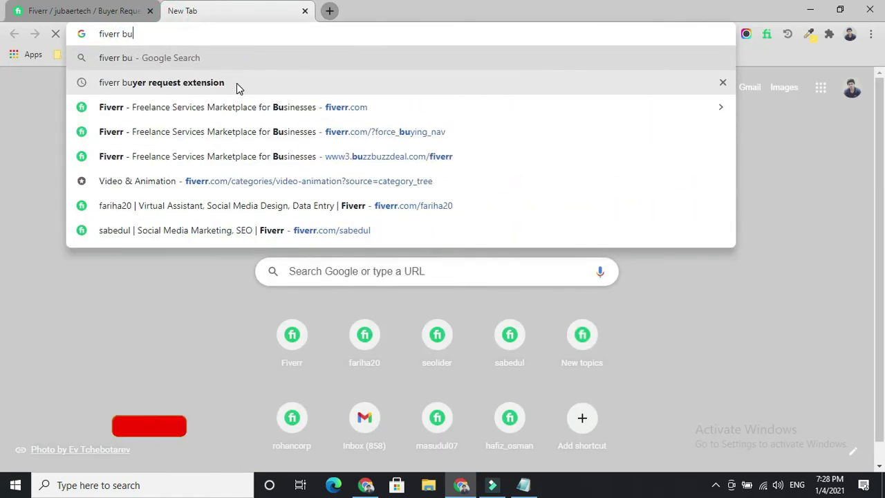
text(yer)
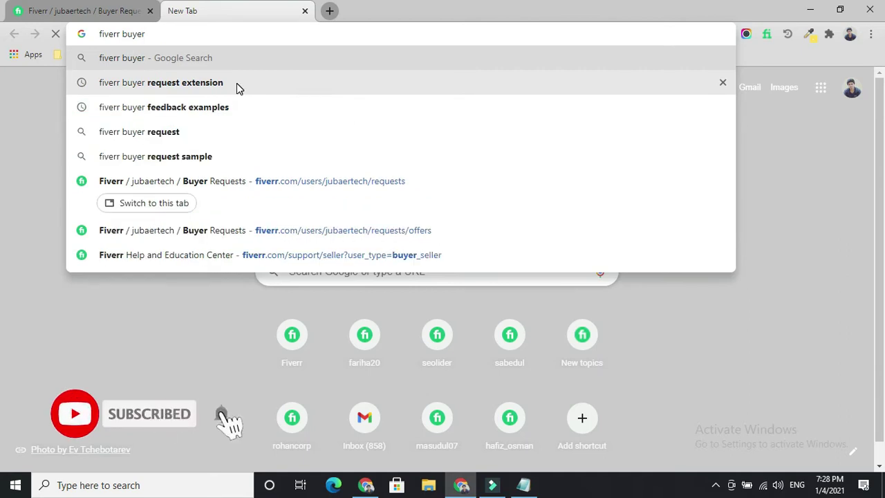
text( reques)
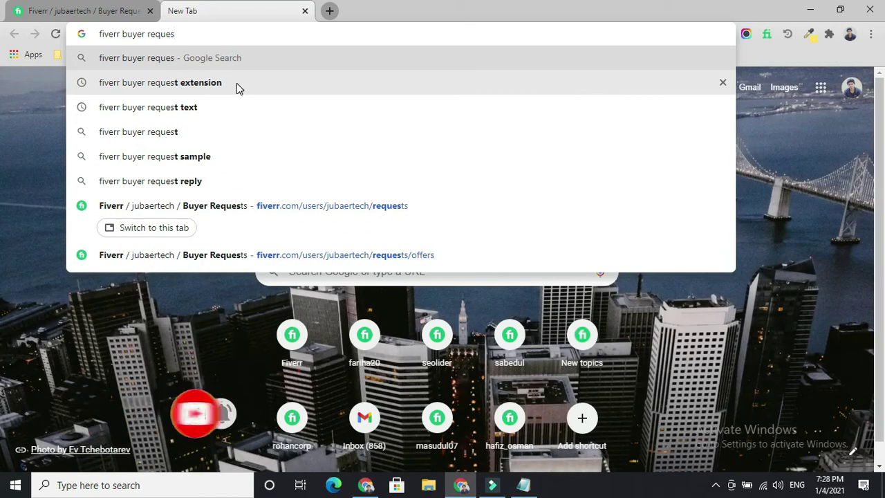
click(236, 83)
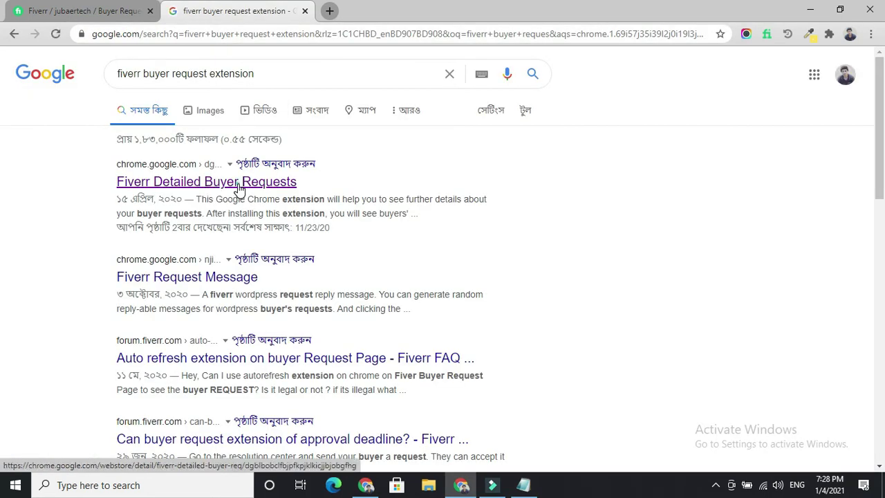
click(238, 189)
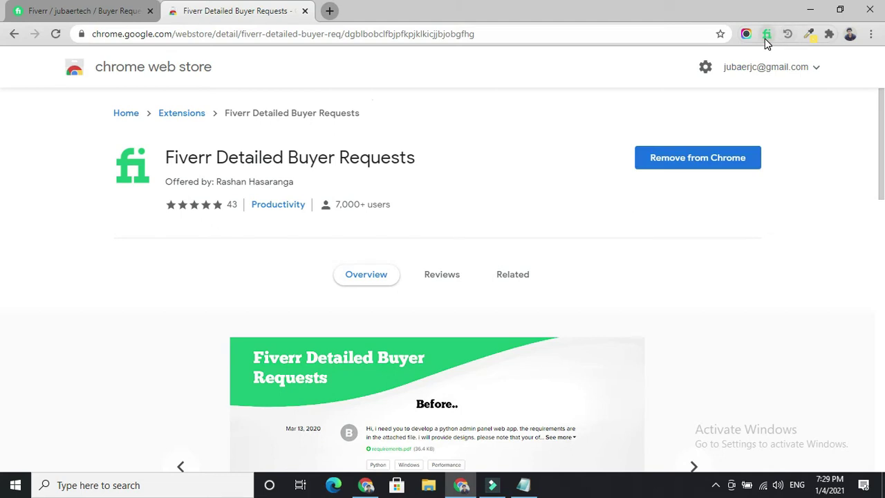
Check the installed Chrome extensions for Fiverr Detailed Buyer Requests, and close the Chrome Web Store page
click(828, 33)
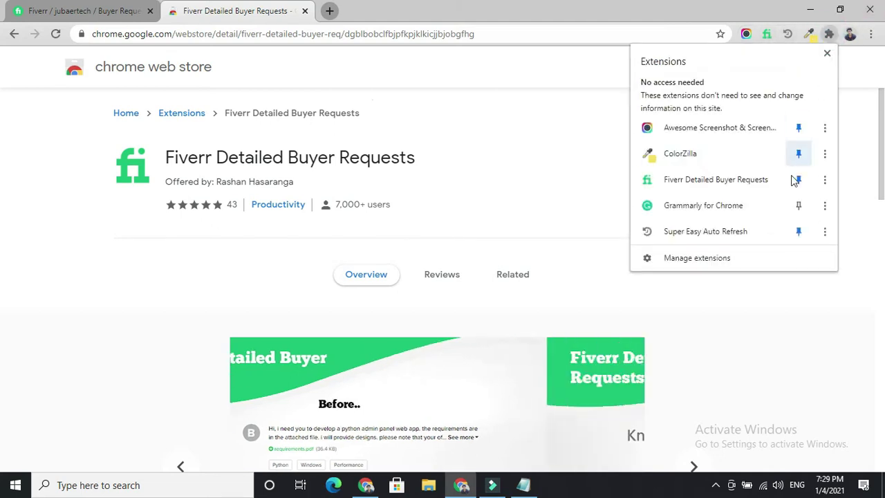
click(493, 159)
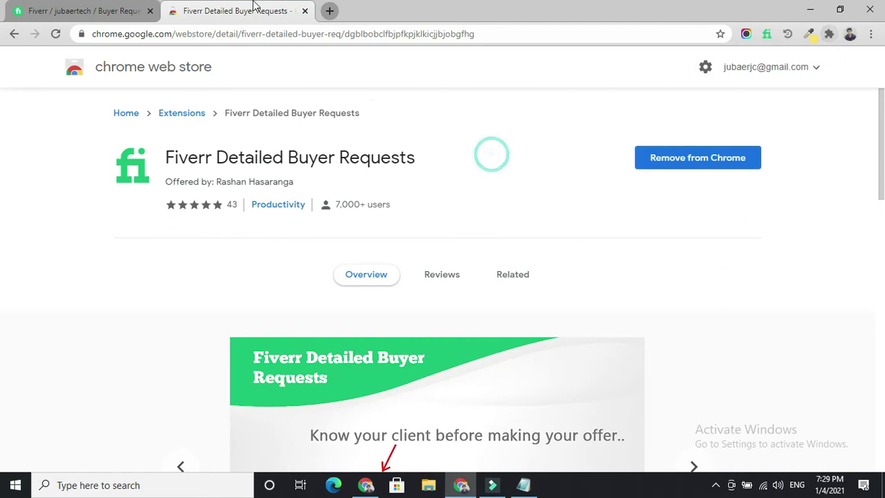
click(305, 10)
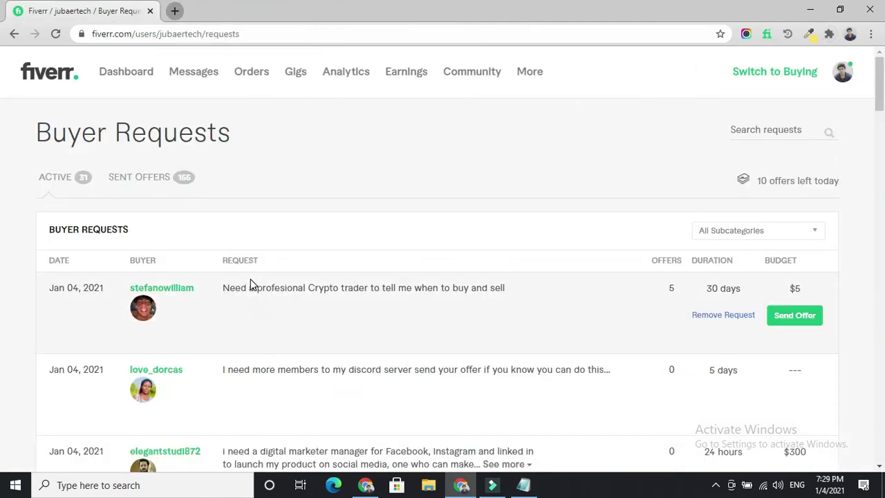
From the active requests, open the profile of the Crypto trader request's buyer, examine the reviews and account details, and close it
click(72, 179)
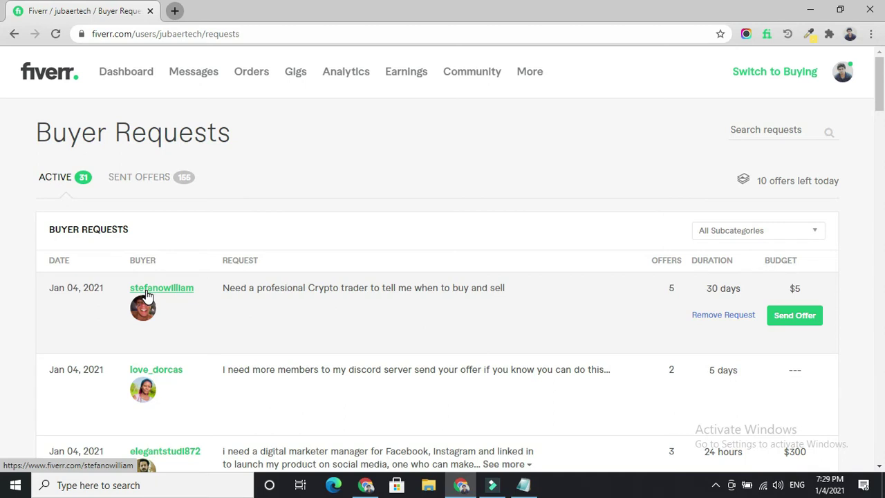
click(149, 289)
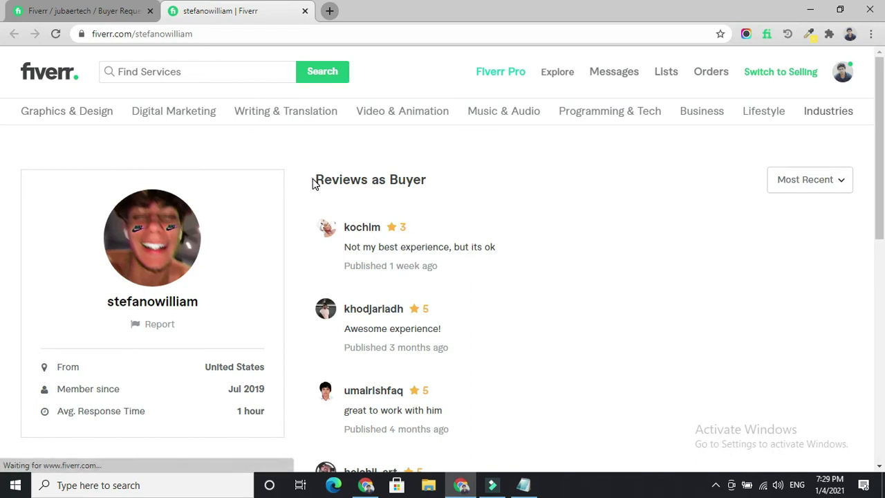
triple_click(434, 184)
scroll(428, 207, down, 2)
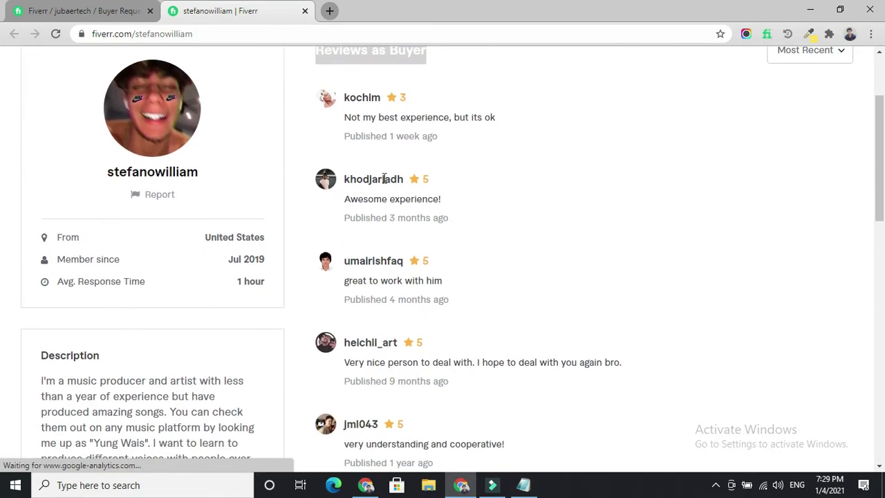
scroll(401, 194, down, 3)
scroll(381, 247, up, 5)
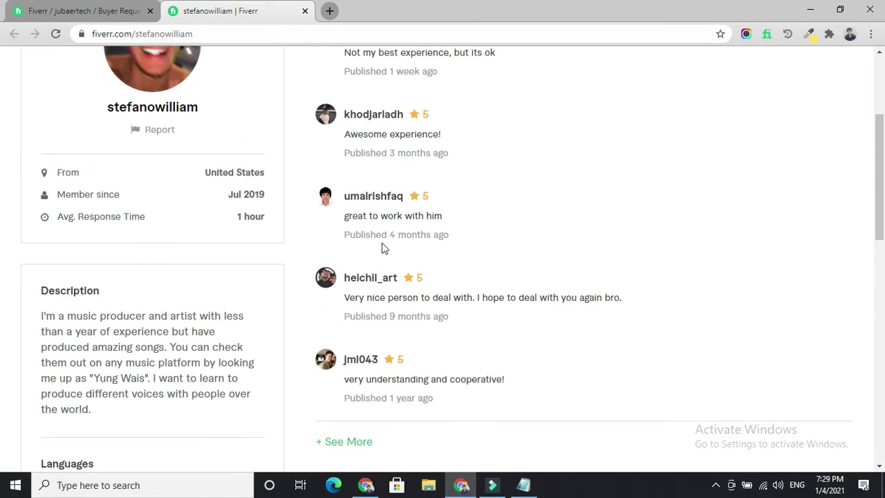
scroll(311, 304, down, 1)
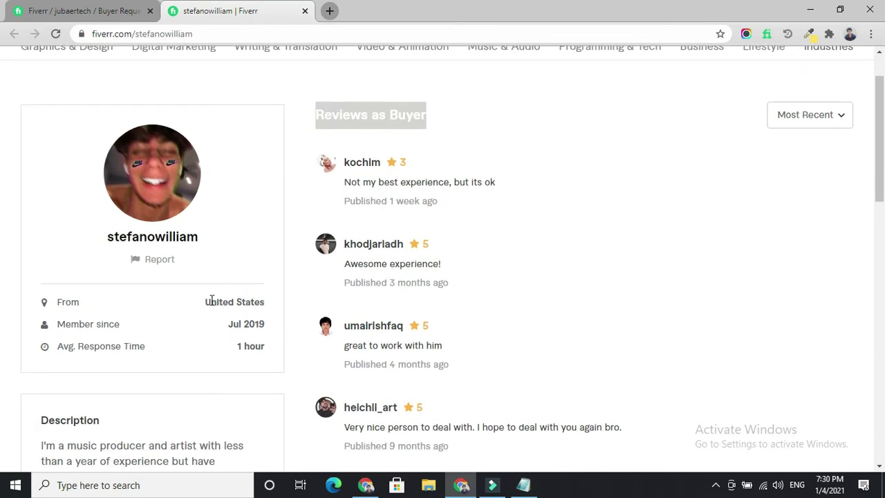
click(59, 322)
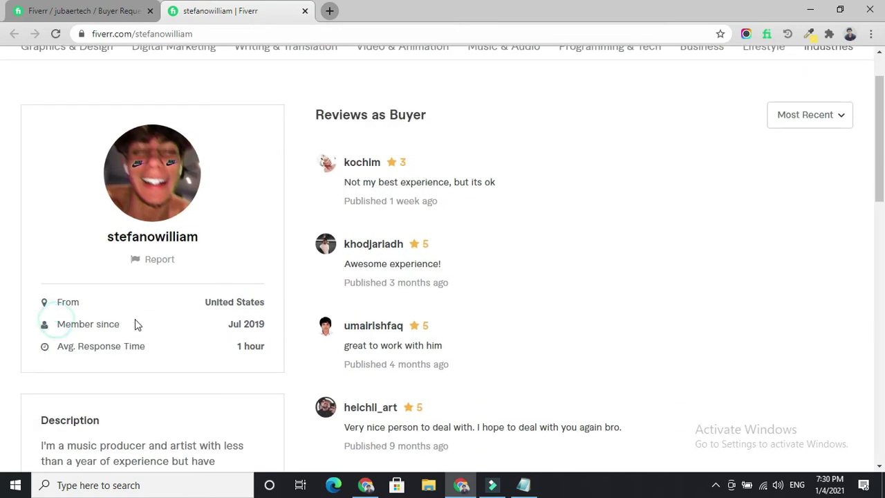
scroll(310, 324, down, 5)
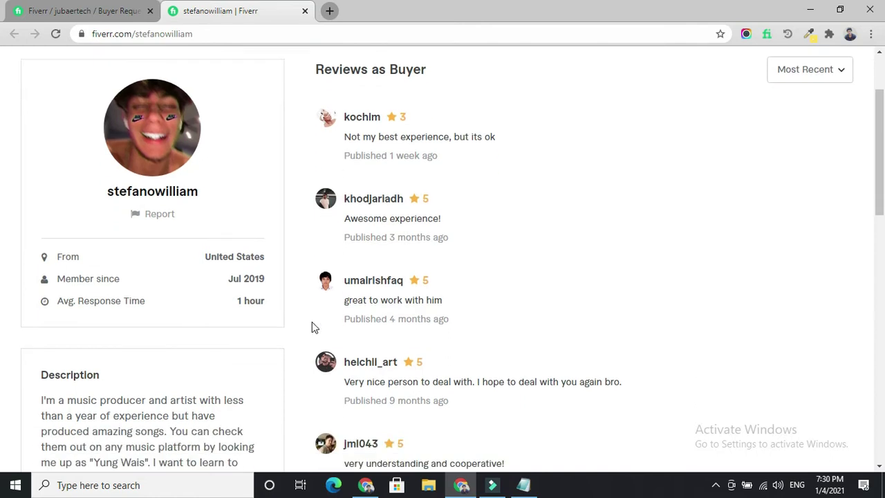
scroll(207, 263, up, 3)
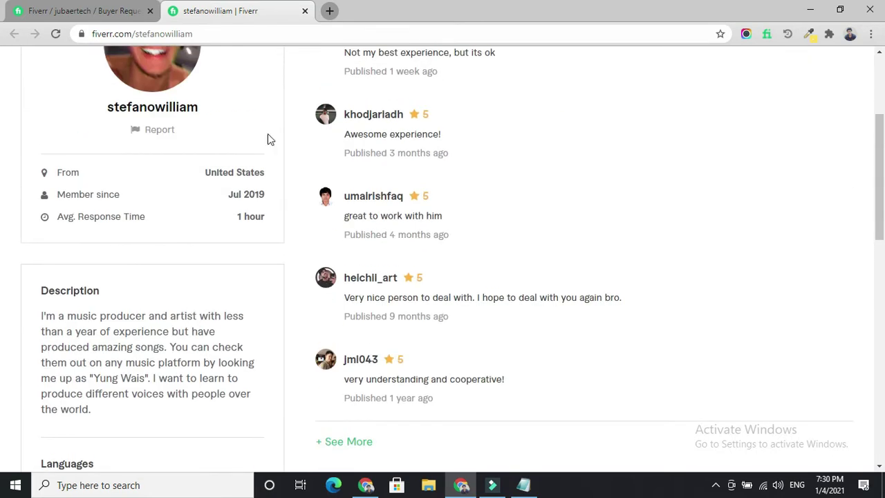
scroll(283, 184, up, 2)
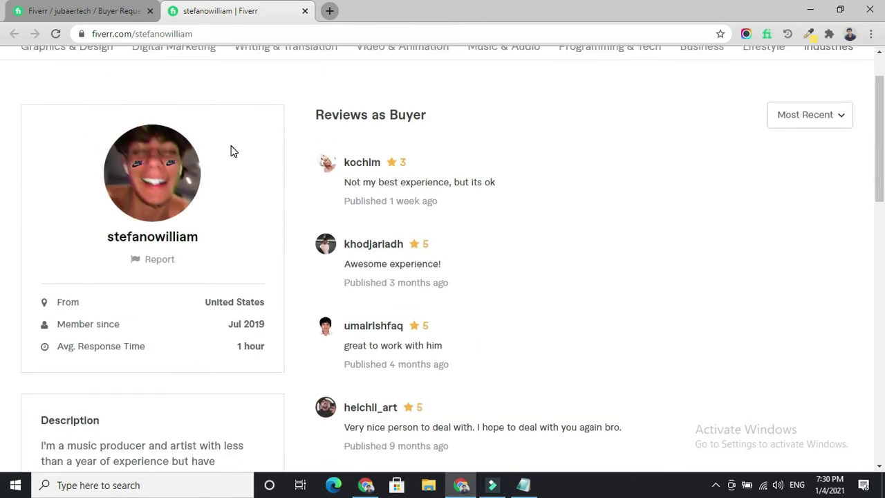
click(305, 12)
Open the profiles of the buyers behind the discord members and digital marketer manager requests, and look over the latter's gigs
scroll(170, 307, down, 1)
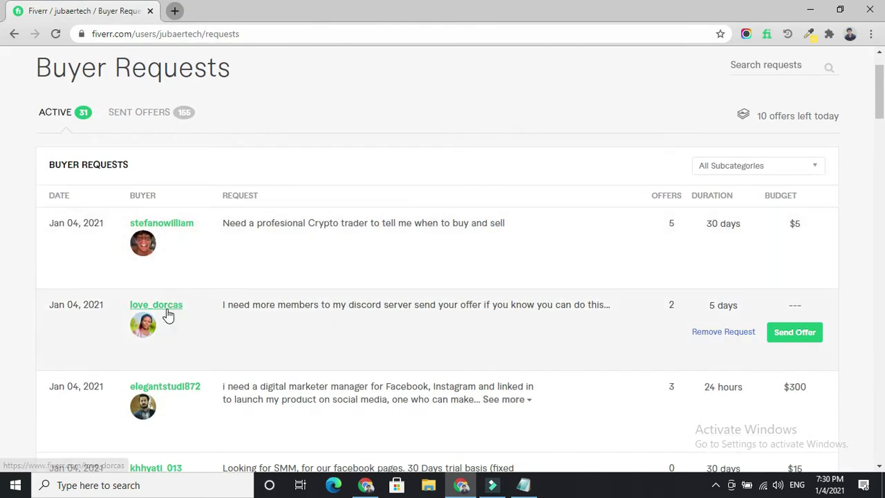
click(167, 308)
click(79, 10)
scroll(186, 325, down, 1)
click(185, 322)
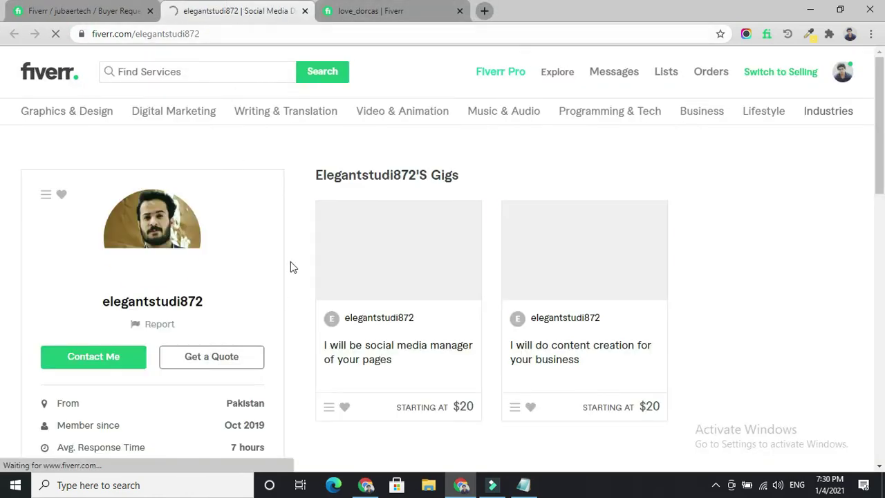
scroll(326, 333, down, 1)
scroll(326, 333, up, 1)
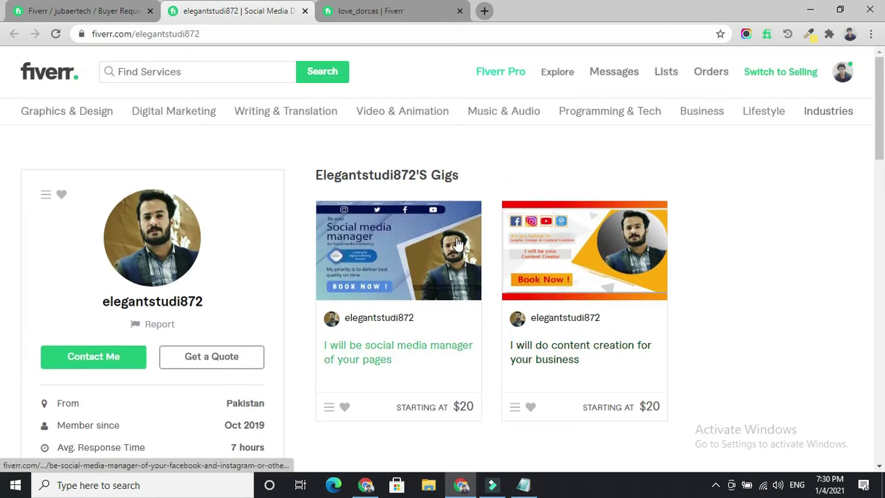
Examine the membership date and description on the discord request buyer's profile, and close both buyer profiles
click(378, 12)
scroll(310, 231, down, 1)
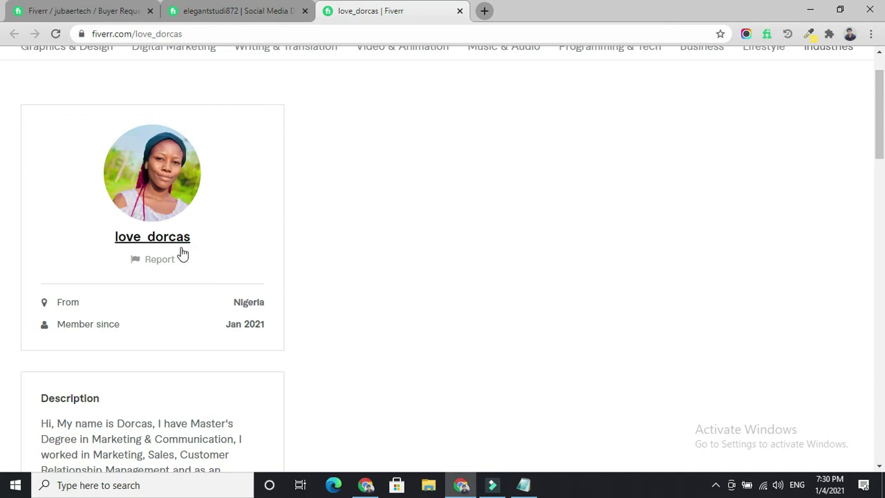
scroll(330, 186, up, 1)
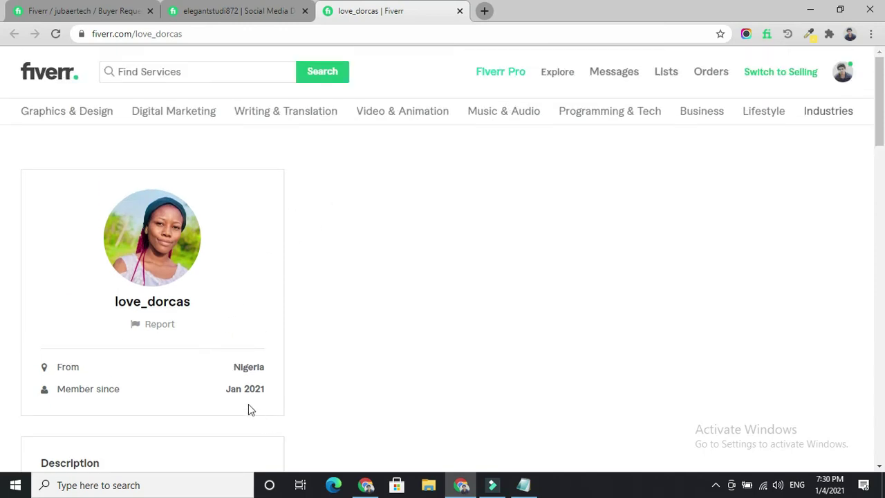
drag(228, 388, 264, 388)
click(349, 394)
scroll(325, 311, down, 2)
scroll(522, 250, up, 2)
click(460, 11)
click(305, 11)
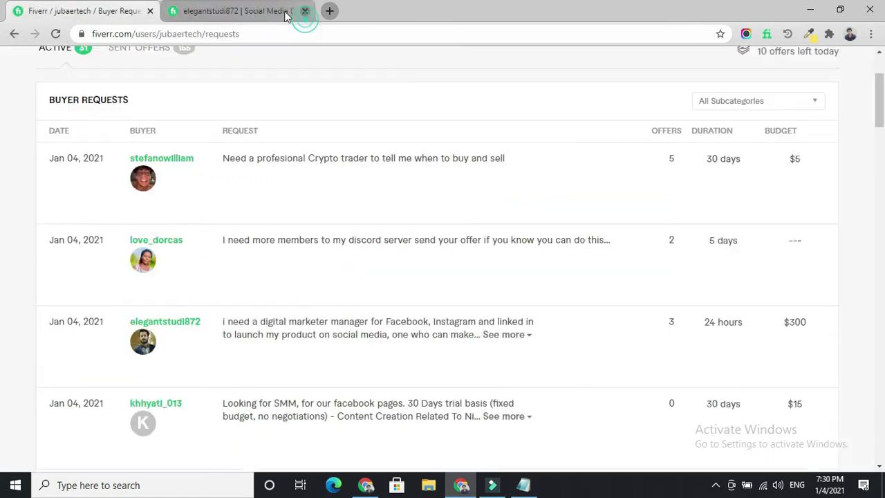
Open the profile of the buyer looking for SMM for Facebook pages and read through the Reviews as Buyer
scroll(232, 191, up, 2)
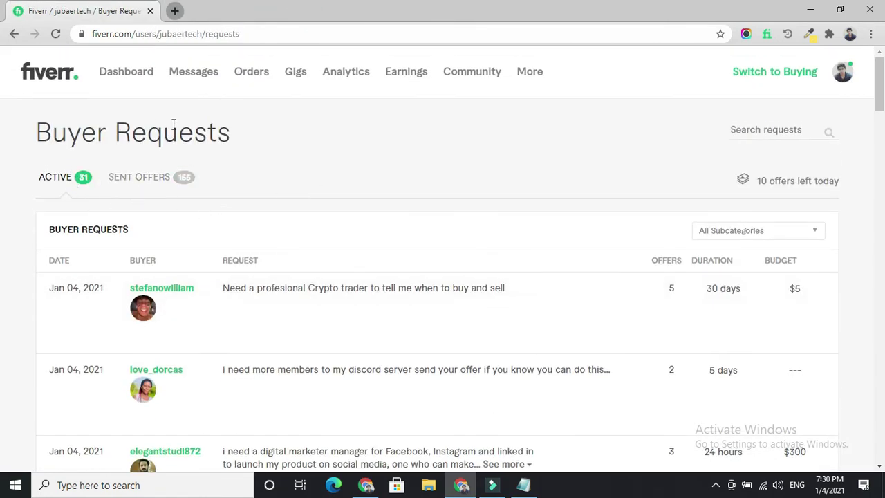
drag(112, 134, 253, 142)
click(297, 158)
scroll(373, 242, down, 3)
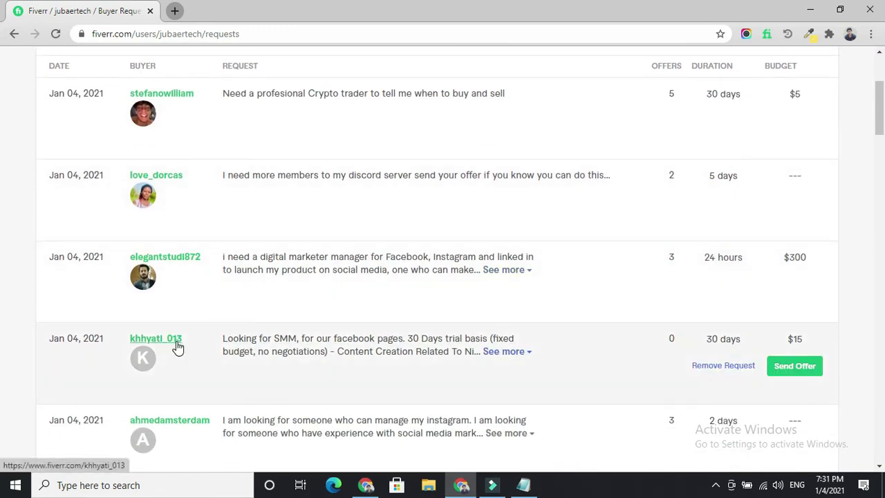
click(176, 341)
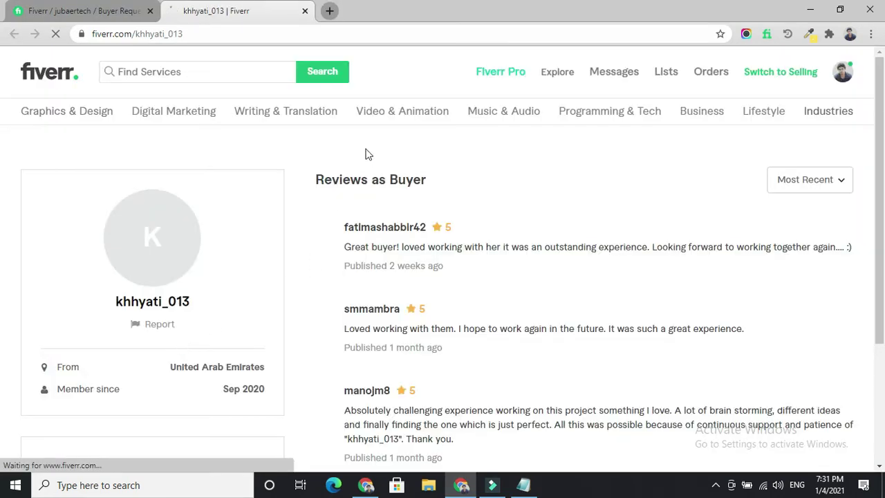
drag(320, 183, 459, 184)
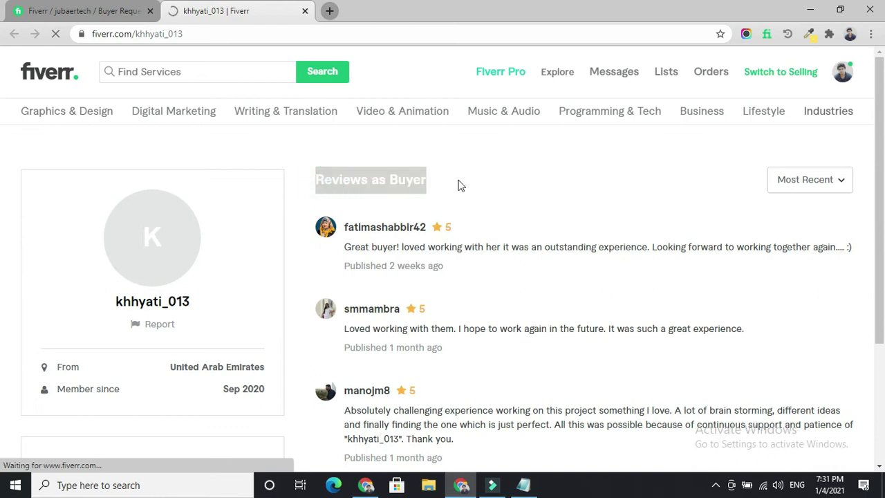
click(523, 209)
scroll(524, 207, down, 3)
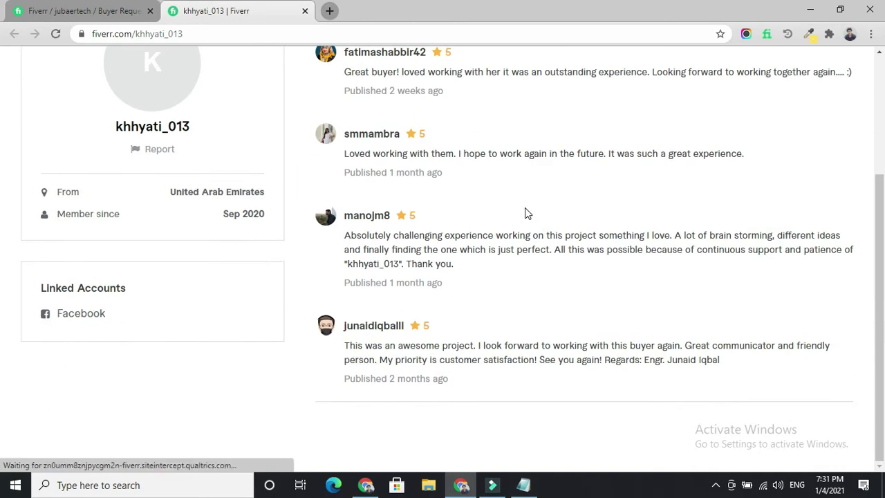
Finish reviewing the Facebook SMM buyer's profile, close it, and return to the start of the active buyer requests
scroll(524, 207, up, 3)
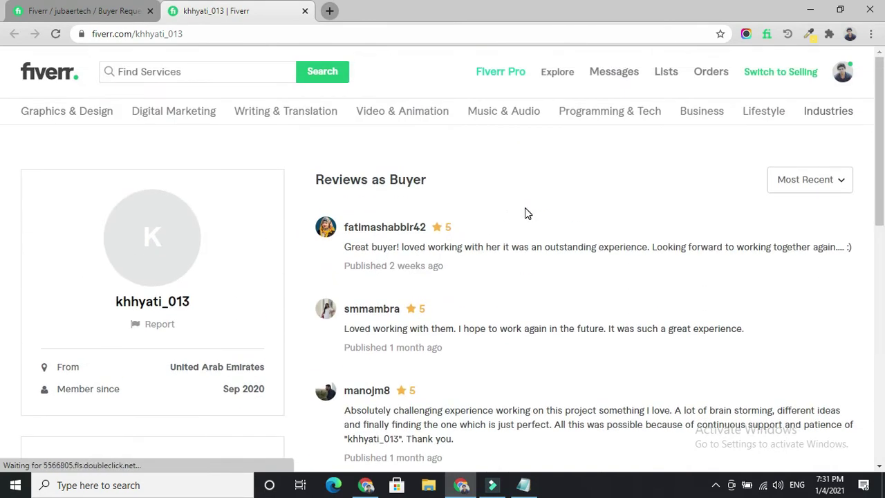
click(304, 12)
scroll(318, 301, up, 2)
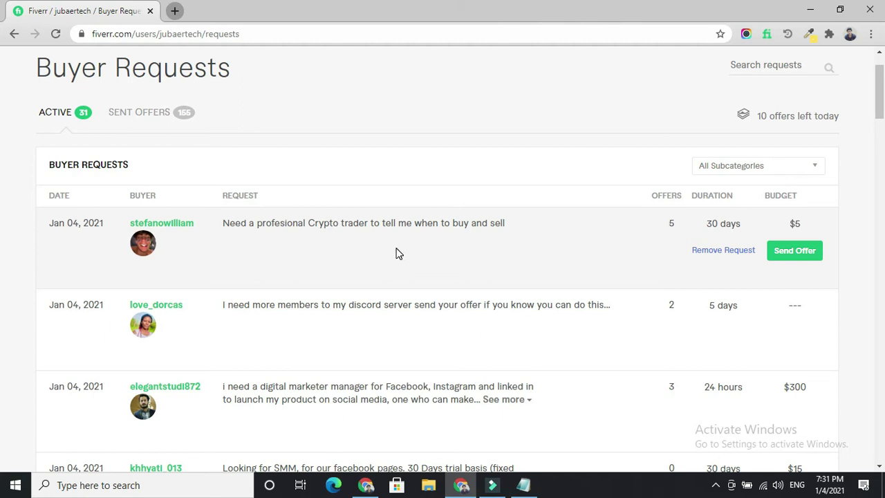
Expand the full description of the request looking for SMM for Facebook pages and highlight its "no negotiations" wording
scroll(415, 248, down, 1)
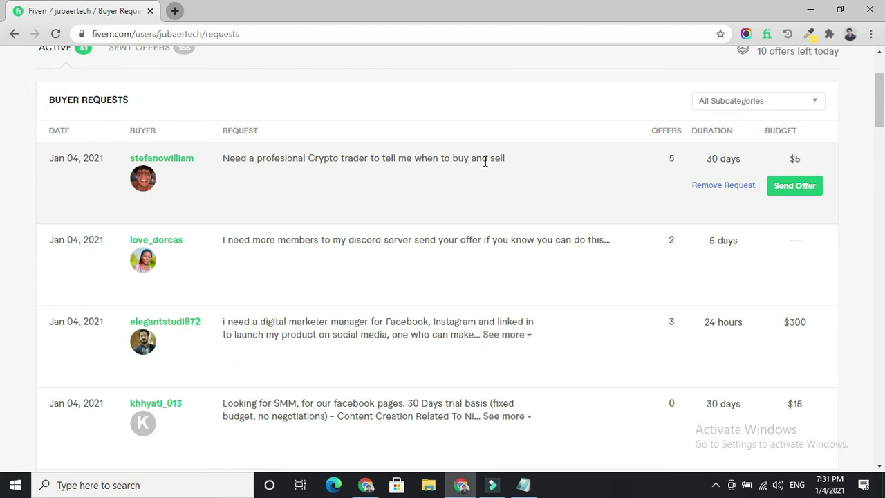
scroll(567, 172, down, 1)
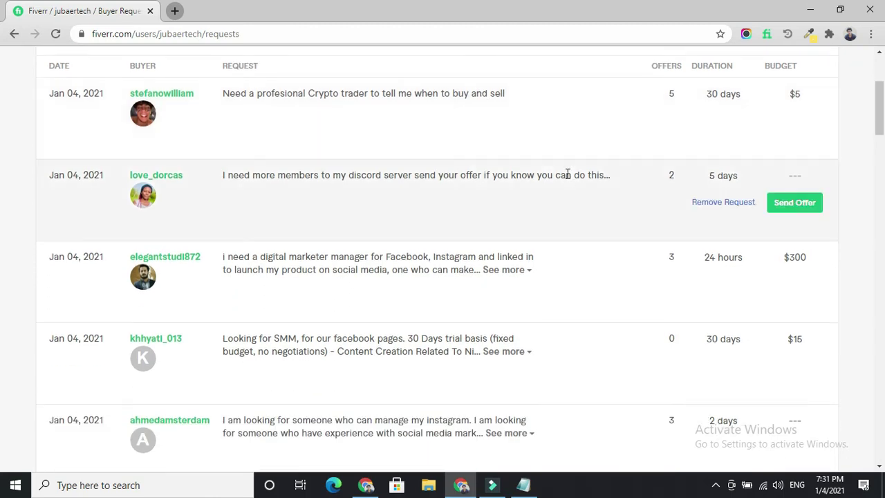
scroll(312, 336, down, 1)
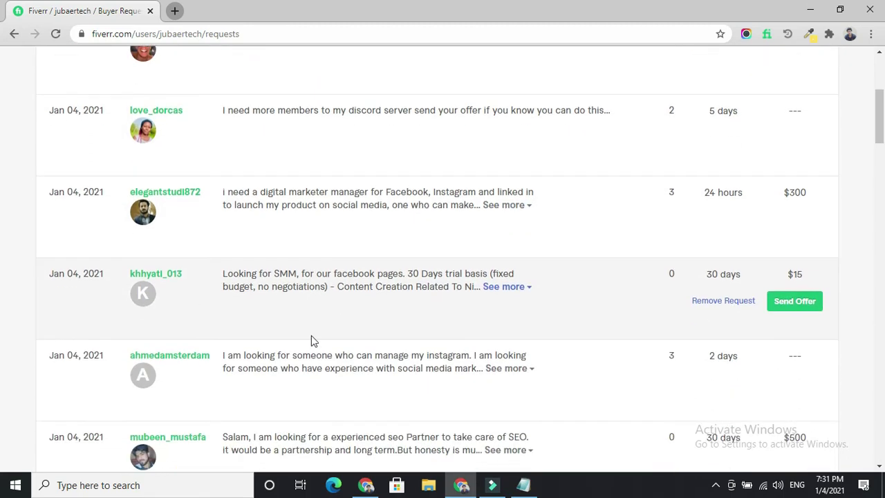
drag(275, 275, 293, 273)
click(505, 285)
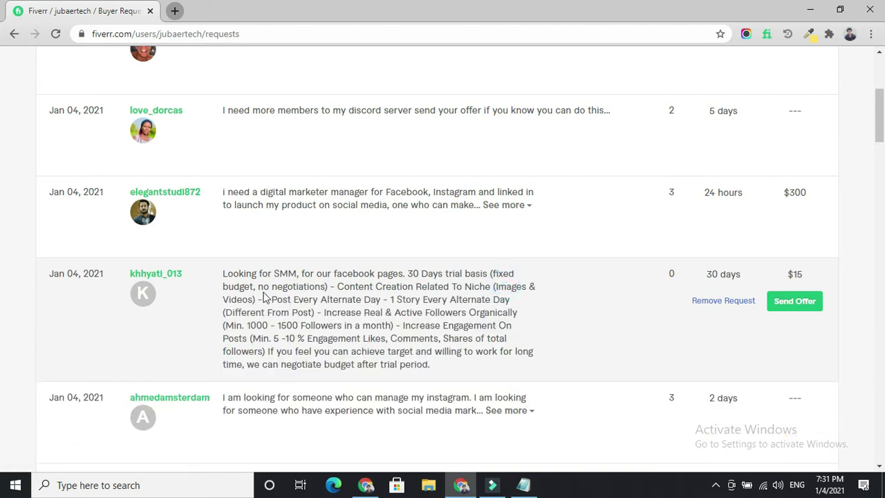
drag(259, 288, 321, 286)
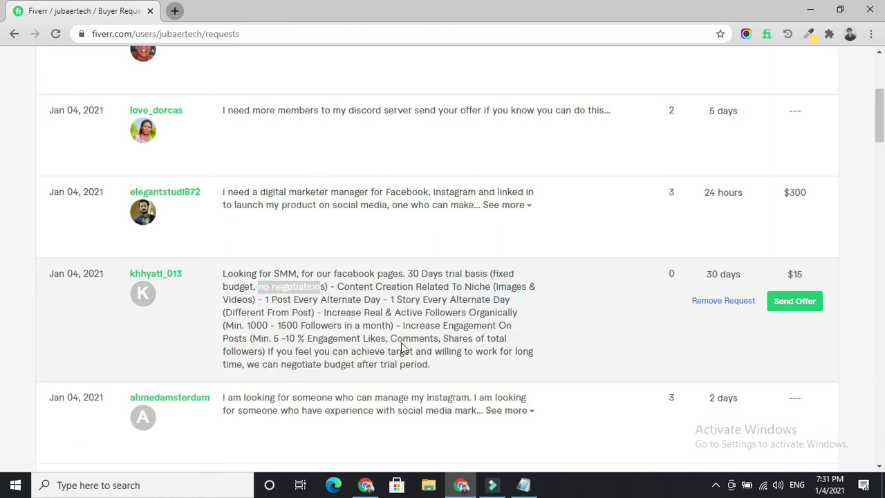
Read the rest of the Facebook SMM request and highlight its duration to compare it with the budget
scroll(317, 351, down, 1)
scroll(317, 351, down, 1)
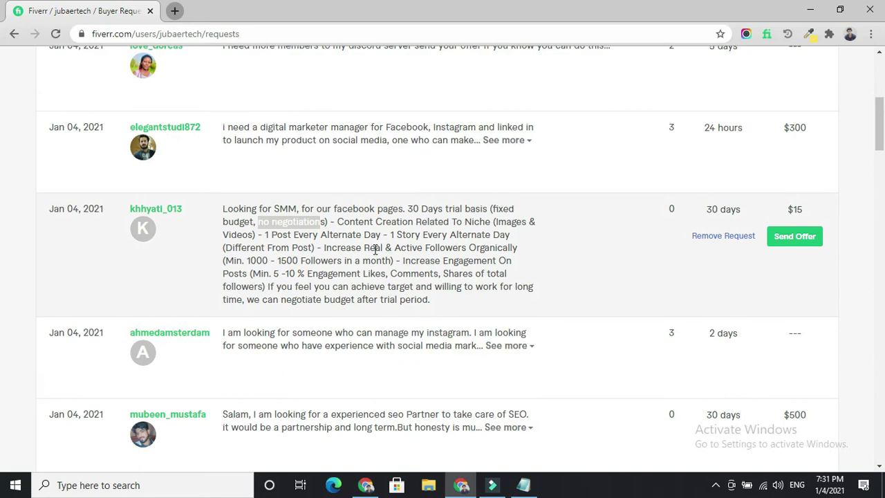
scroll(683, 280, up, 2)
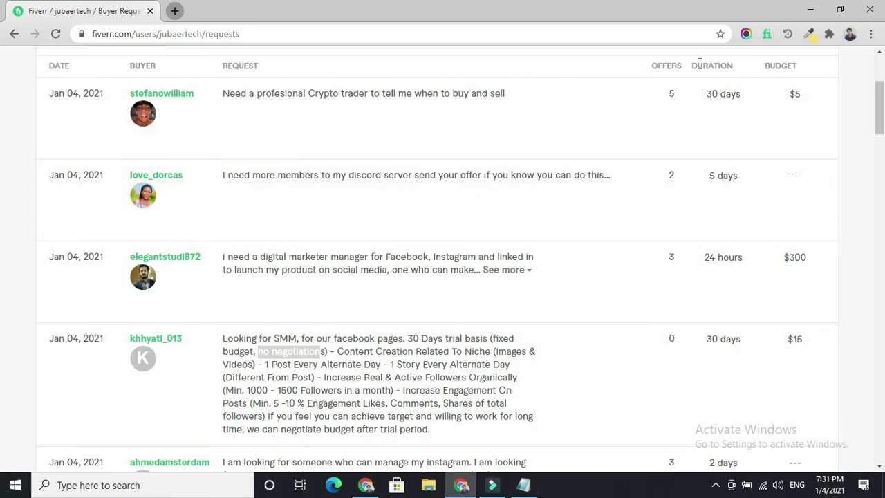
drag(703, 339, 740, 339)
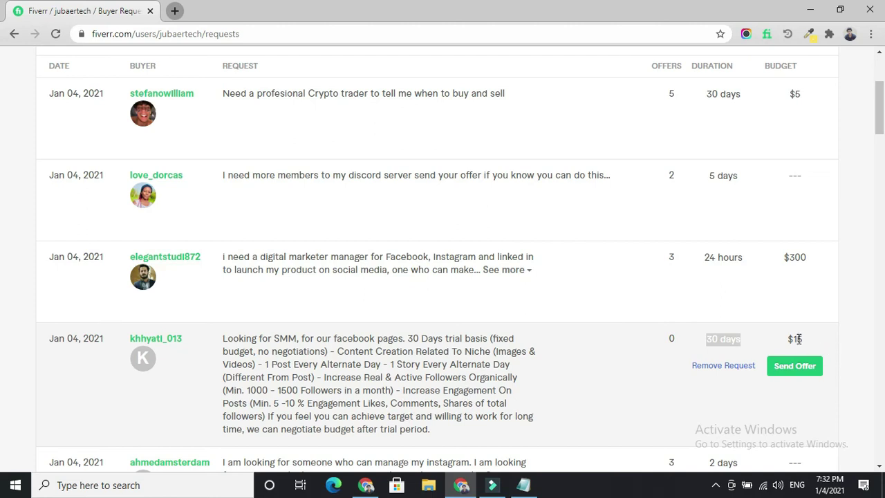
Expand the Instagram management request's description, check its buyer's profile and reviews, and close the profile
scroll(797, 338, down, 1)
scroll(799, 342, down, 1)
click(800, 344)
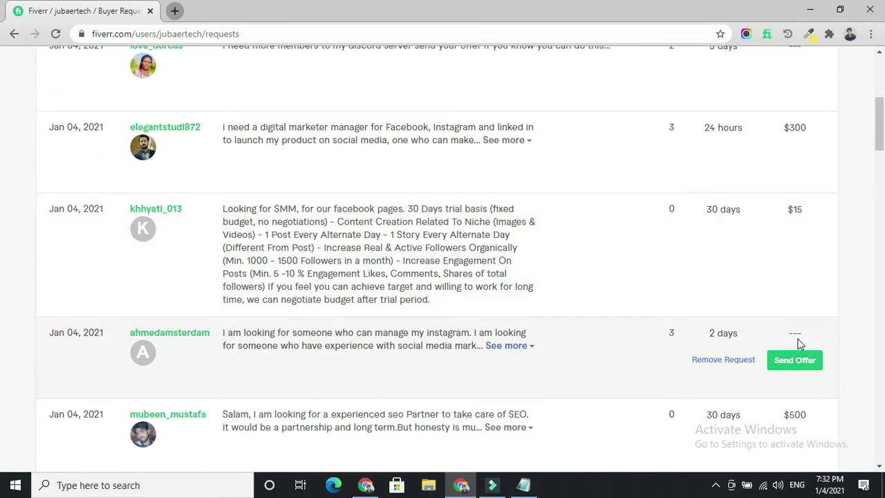
click(509, 345)
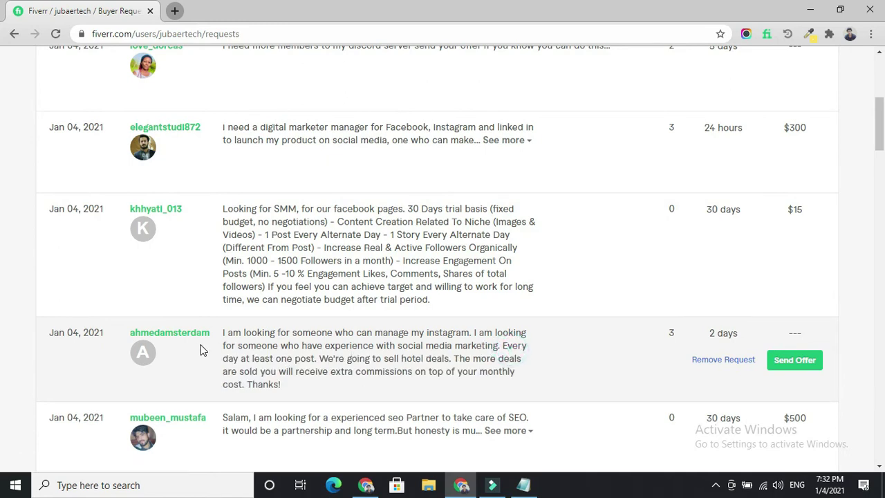
click(170, 333)
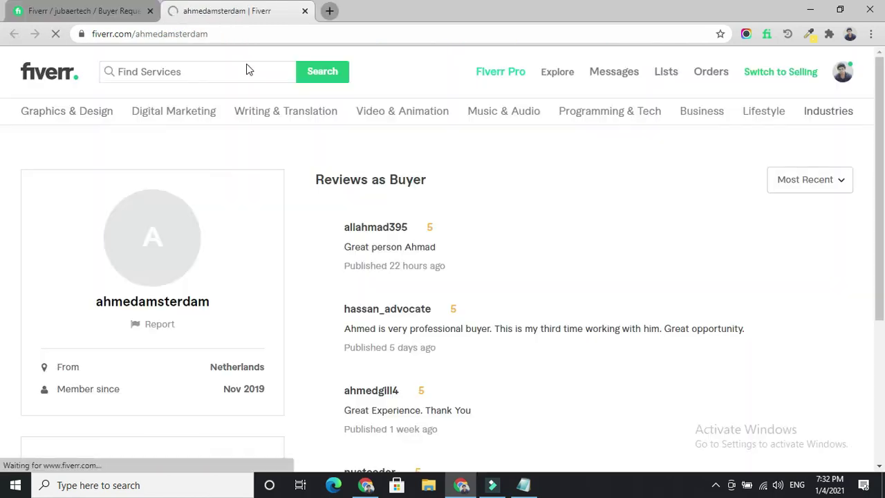
click(305, 11)
Start a custom offer for the Instagram management request using the gig "I will be your Instagram marketing and grow engagement, manage"
mouse_move(208, 384)
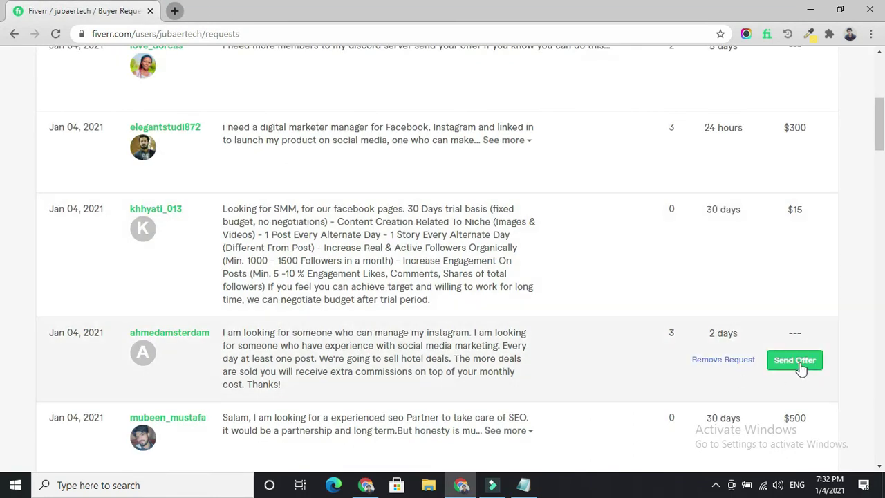
scroll(558, 341, down, 1)
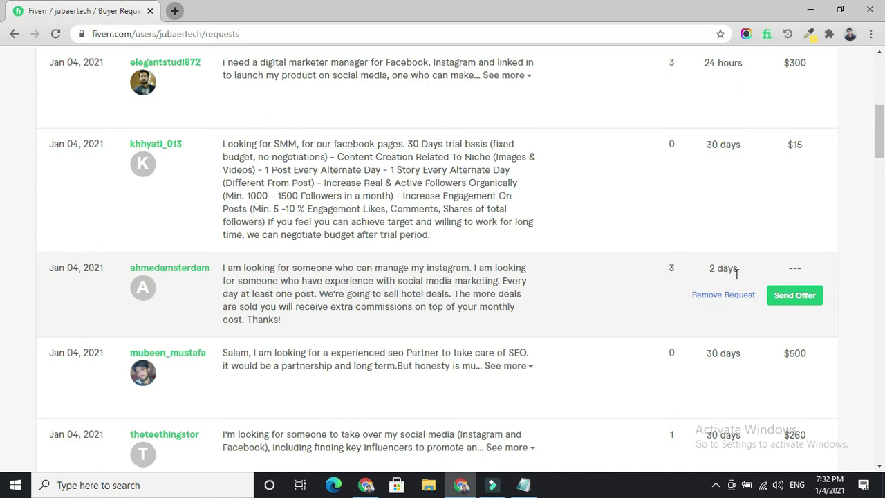
click(795, 296)
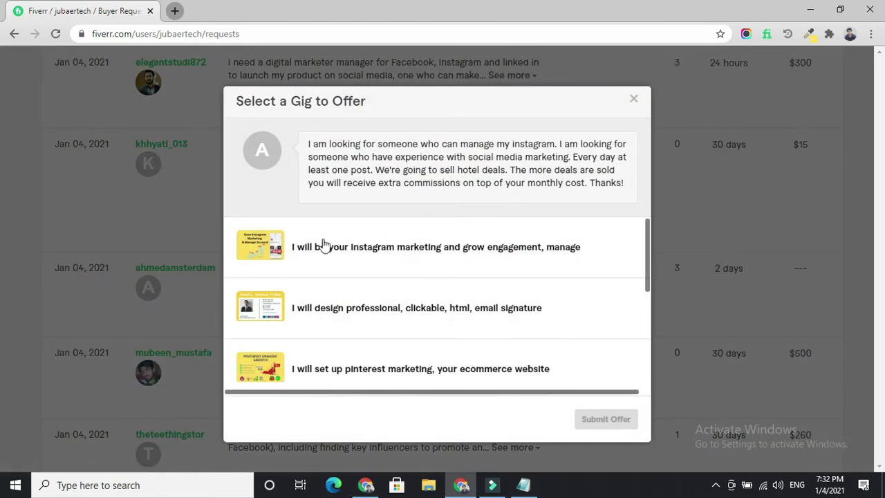
click(356, 253)
click(361, 262)
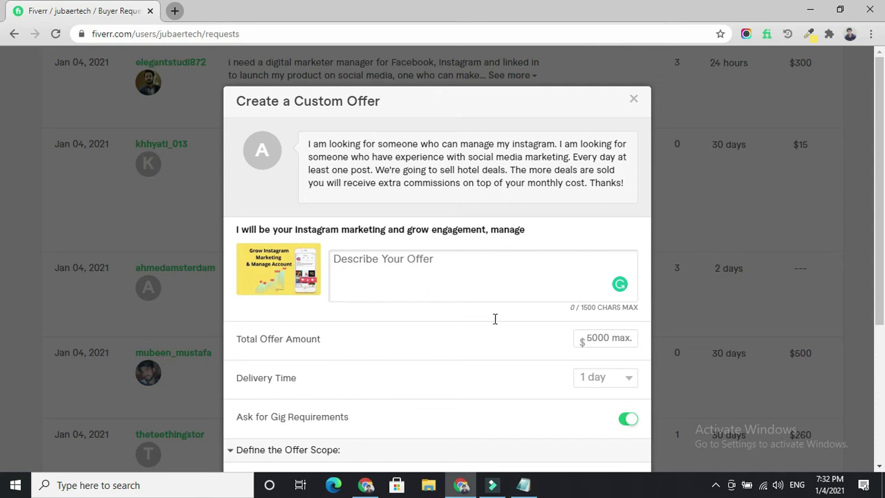
Switch to Notepad and copy the Sample 2 message, from "Hello there," to "Regards,", out of Freelancing cover letter.txt
click(525, 486)
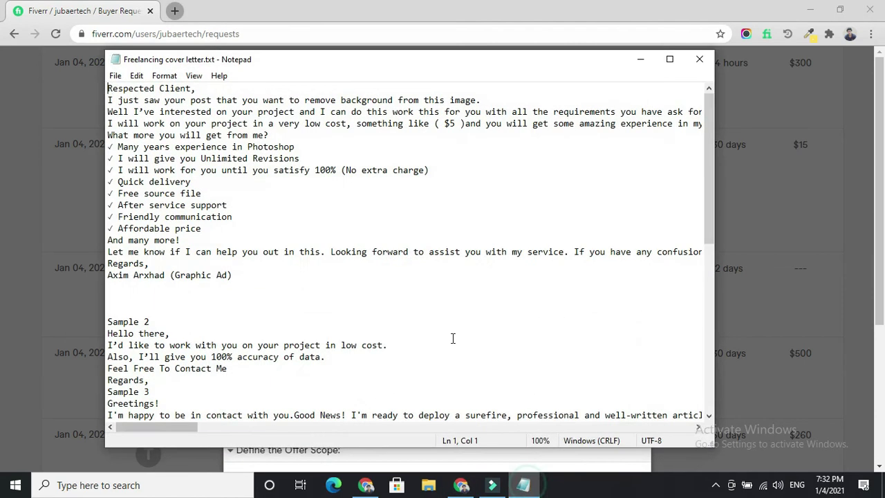
scroll(225, 267, down, 2)
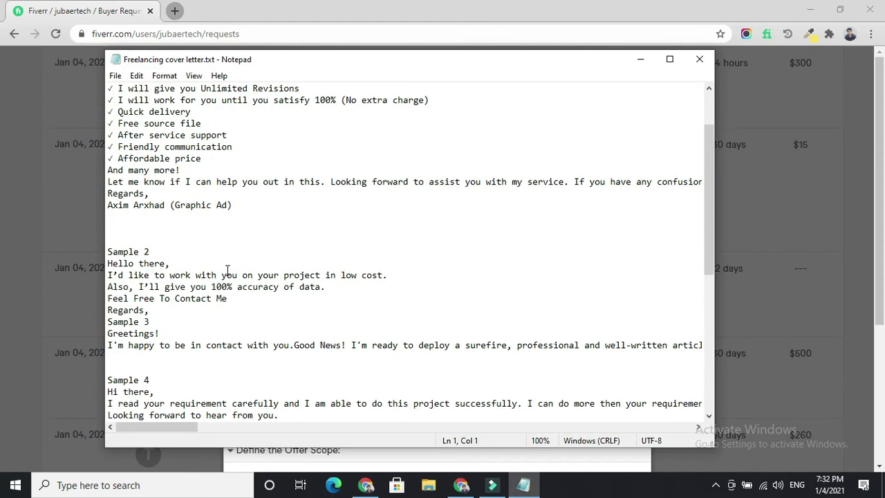
click(156, 312)
drag(155, 312, 102, 267)
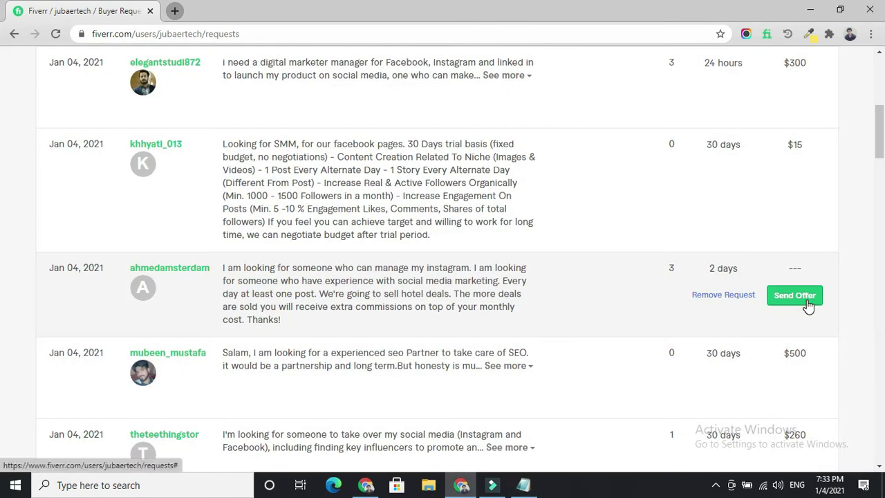
Create a custom offer for the Instagram management request with the Instagram marketing gig and paste the copied cover letter as its description
click(794, 296)
click(322, 250)
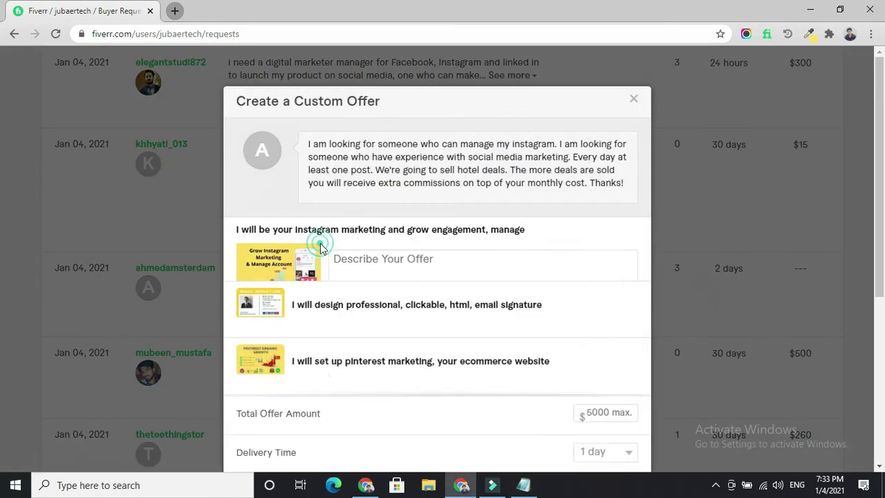
click(408, 266)
key(ctrl+v)
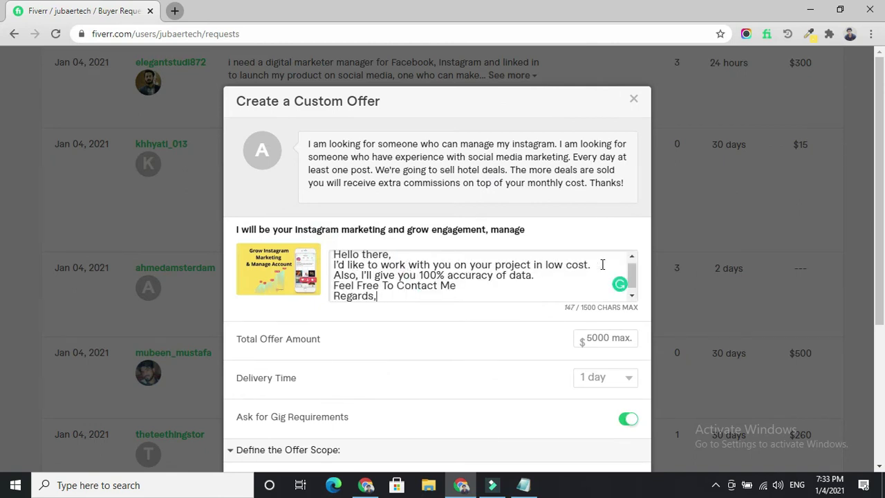
Apply the Grammarly suggestions in the offer description so the first sentence ends with "at a low cost"
mouse_move(546, 269)
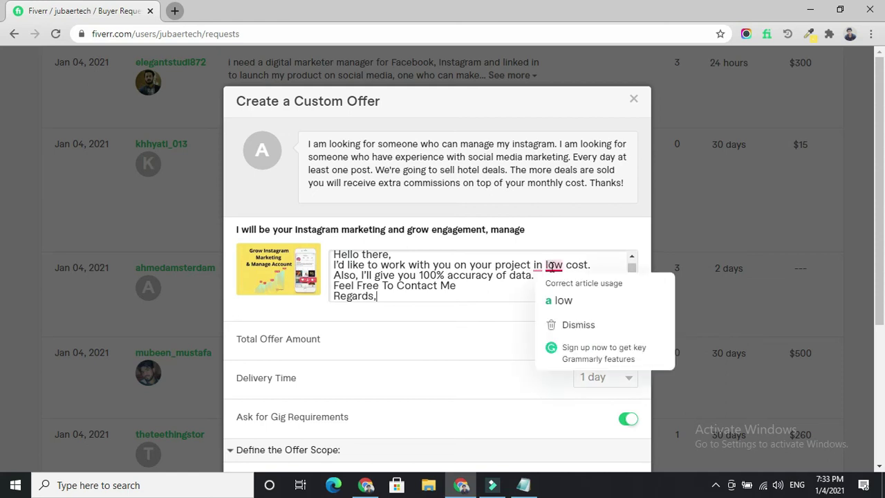
click(561, 300)
click(542, 299)
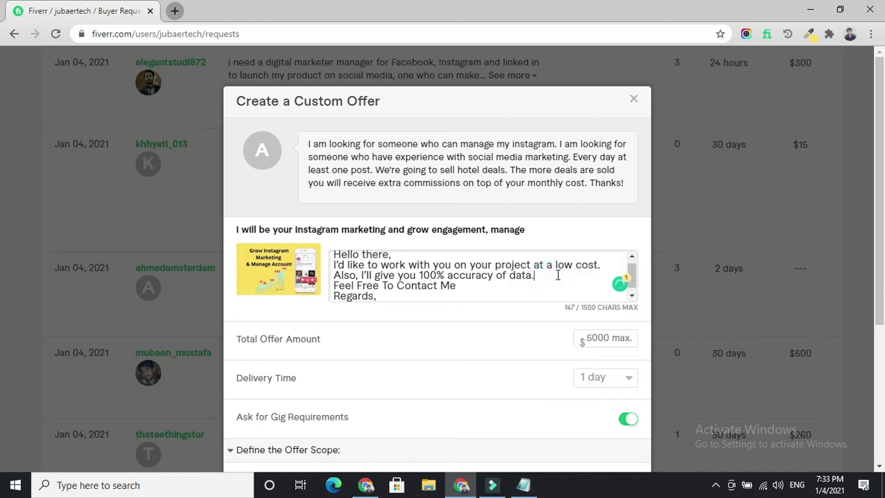
Below the accuracy sentence of the description, add the line "I will give you" and the list item "1. Real followers"
click(558, 275)
key(Return)
text(I will give you)
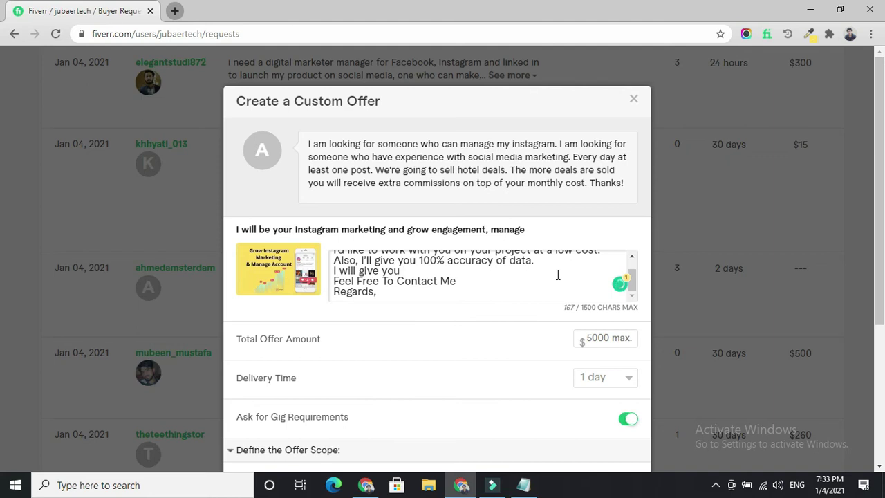
key(Return)
text(Real)
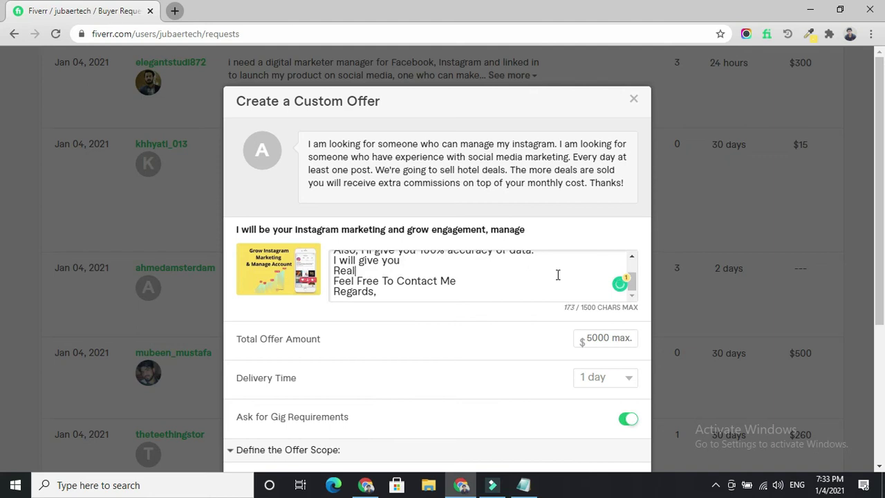
key(Home)
text(1. Real follower)
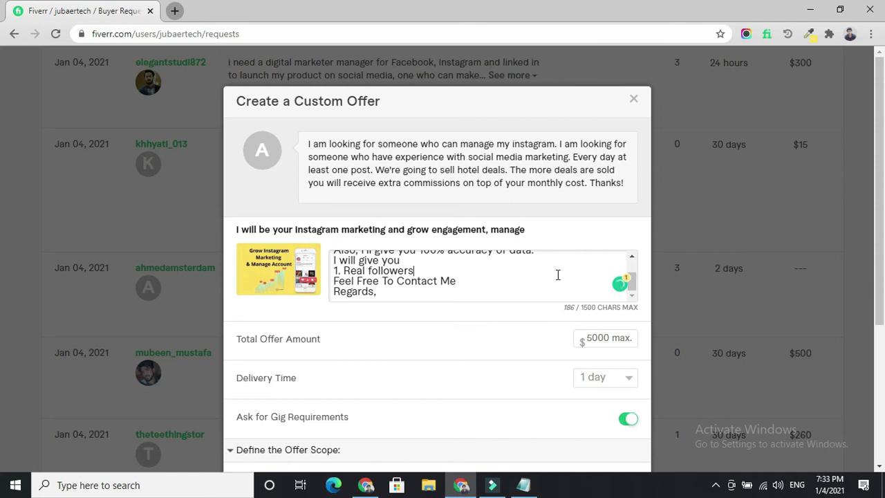
Add the list items "2. Real Engagement" and "3. More" to the offer description and review the whole text
key(Return)
text(2. E)
text( Real)
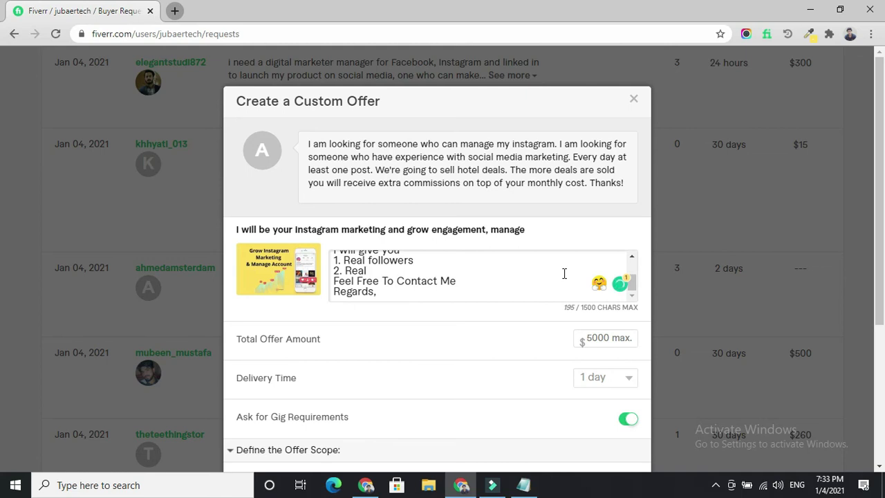
text( Engagement)
key(Return)
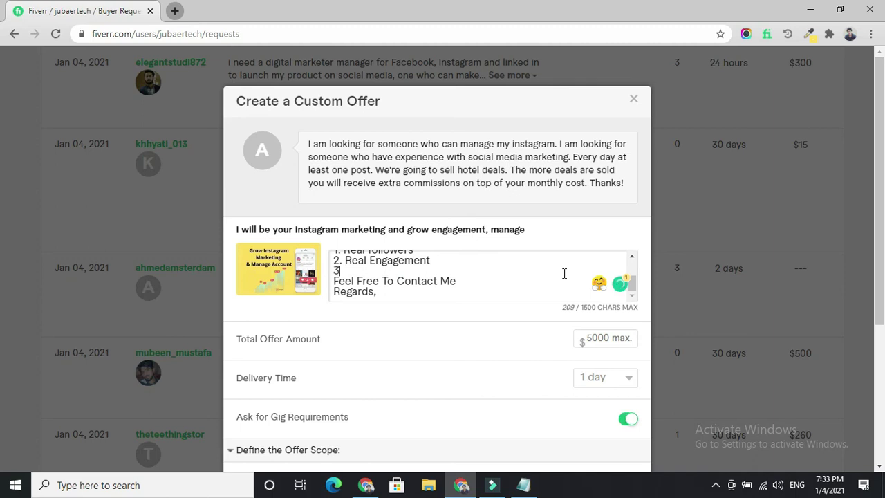
text(3. More)
scroll(447, 267, up, 3)
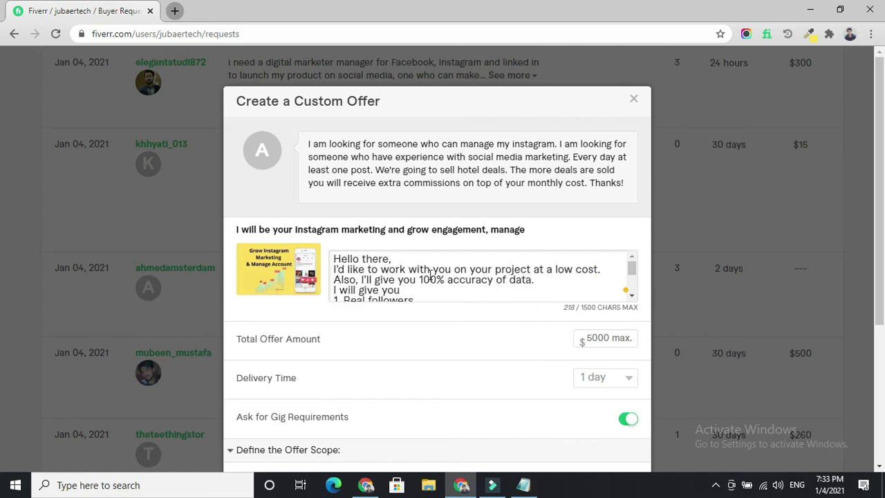
scroll(431, 275, down, 4)
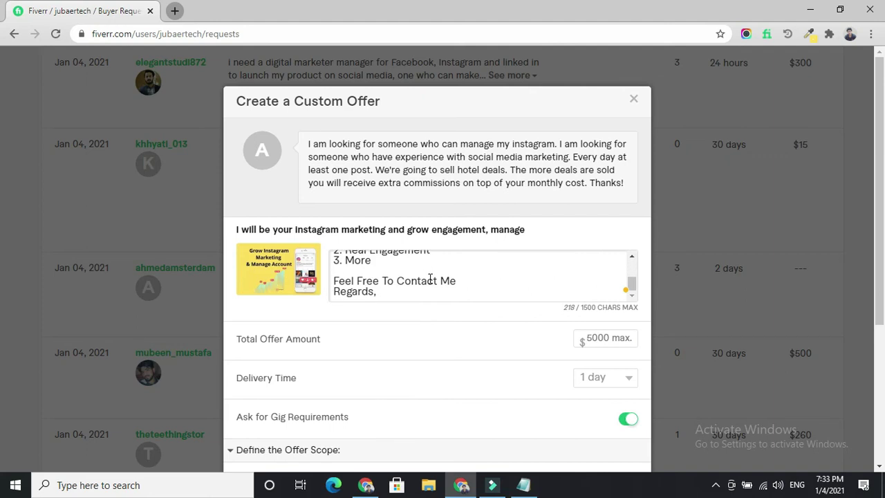
click(622, 337)
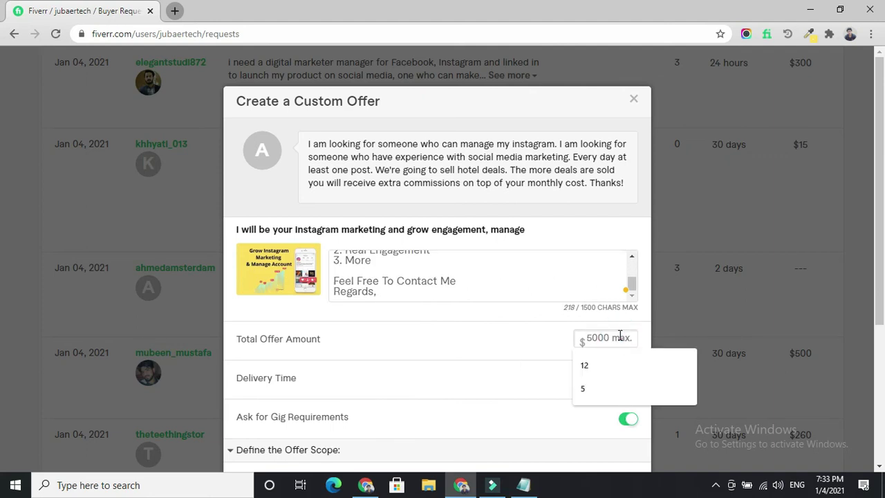
key(F1)
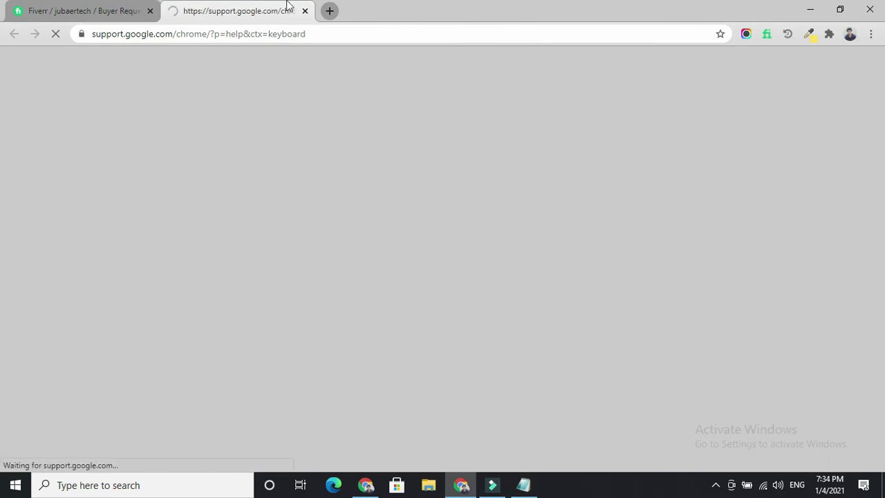
click(303, 10)
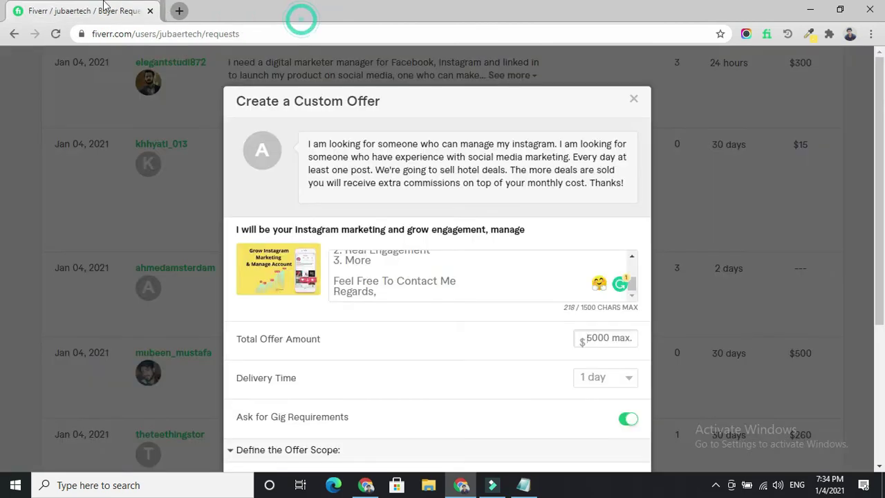
Set the total offer amount to $10 and the delivery time to 2 days
click(612, 342)
text(1)
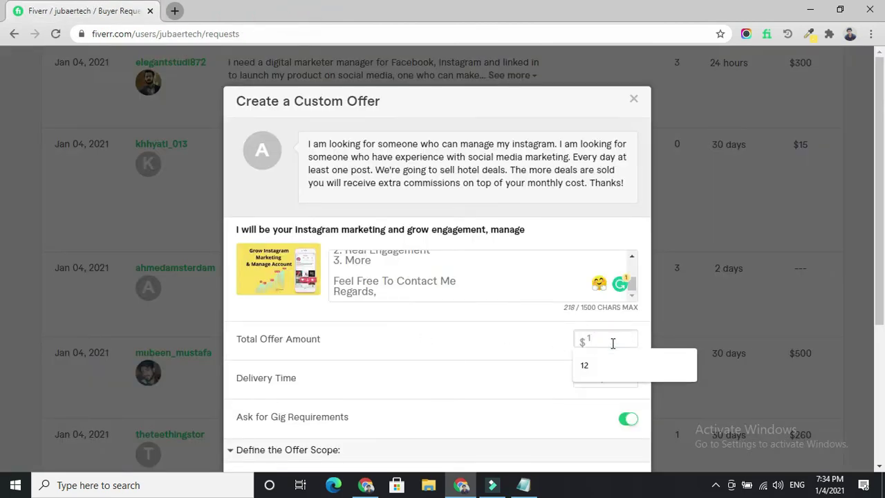
text(0)
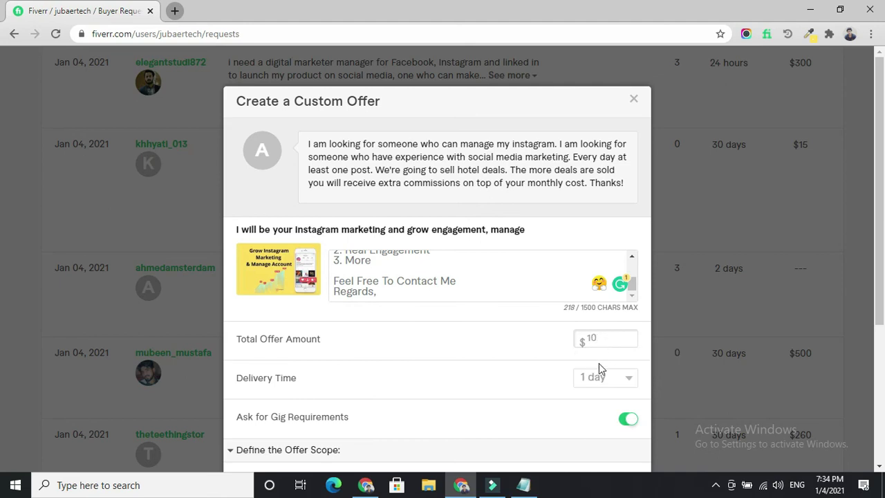
click(591, 385)
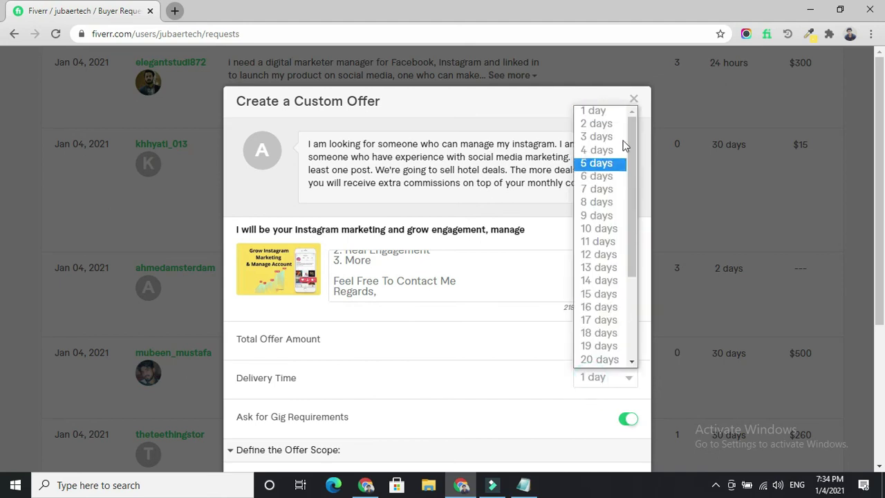
click(610, 126)
Check the remaining offer scope options, leave them unselected, and submit the custom offer
scroll(410, 288, down, 3)
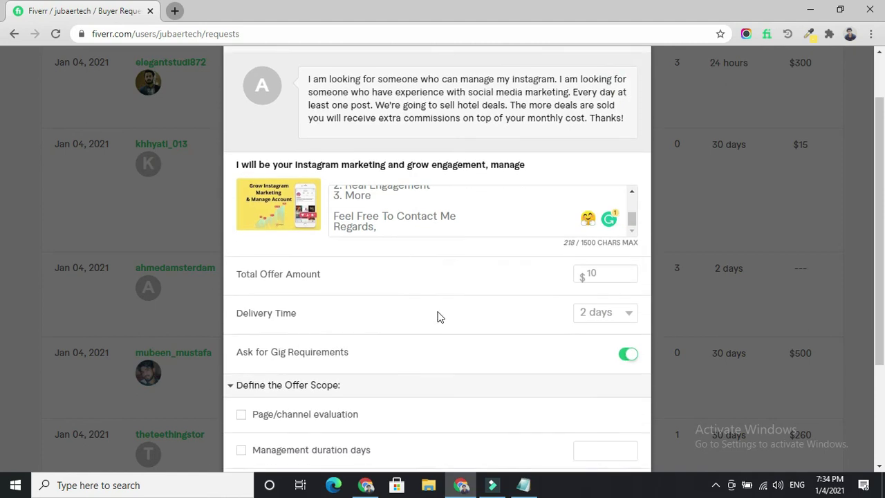
scroll(387, 346, down, 1)
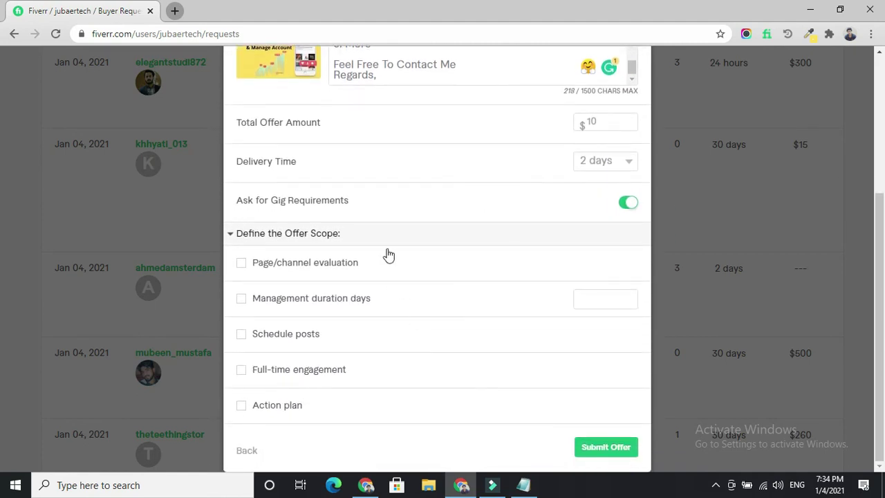
click(614, 448)
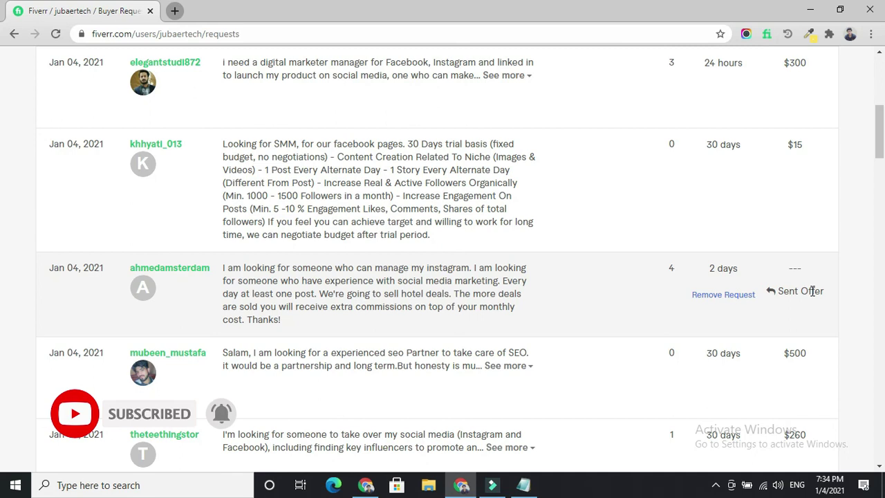
Highlight the text of the Instagram management request and look over the neighbouring buyer requests
click(399, 288)
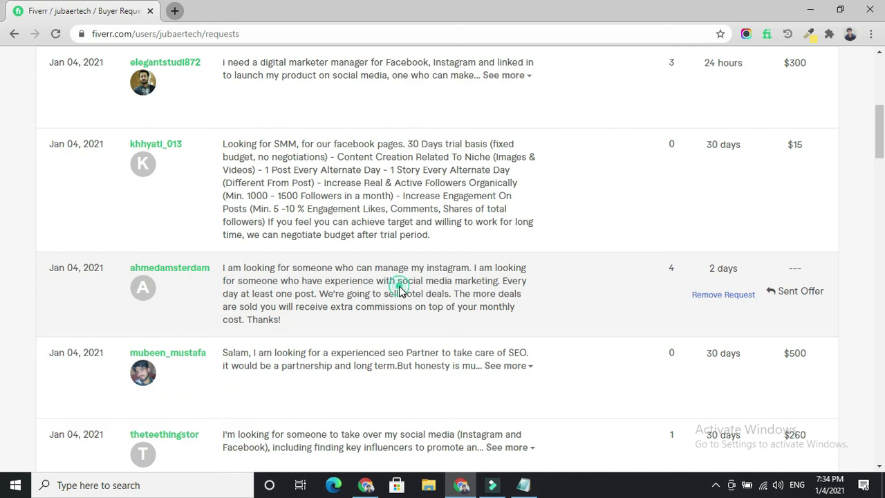
triple_click(399, 289)
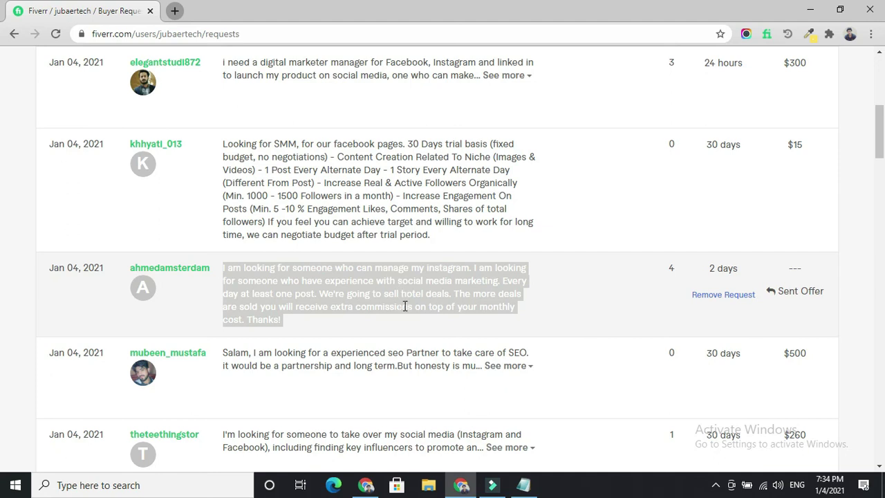
scroll(405, 307, up, 2)
scroll(405, 306, down, 1)
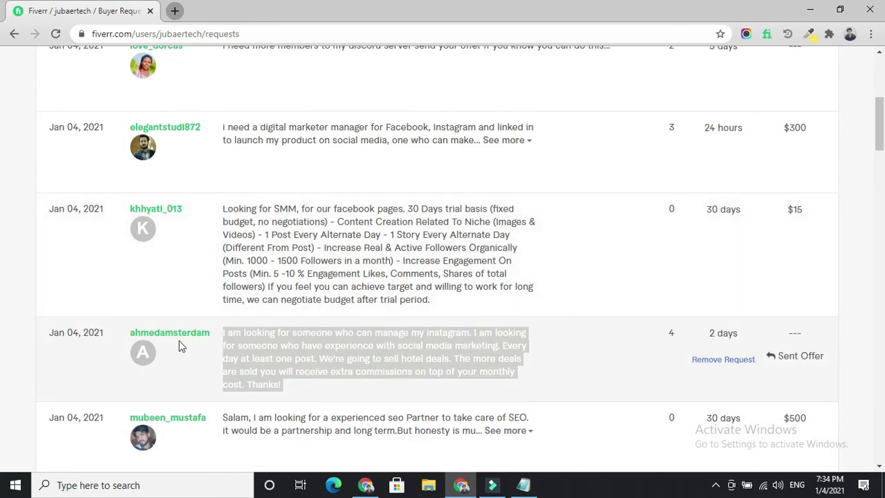
scroll(336, 345, up, 3)
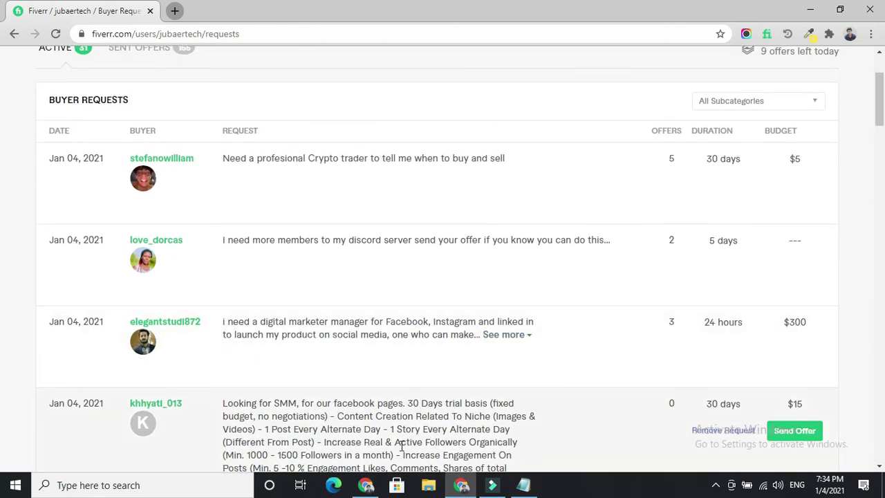
Switch to the notepad.pw note, highlight the time ranges when buyer requests mostly appear, and return to the Fiverr window
click(367, 486)
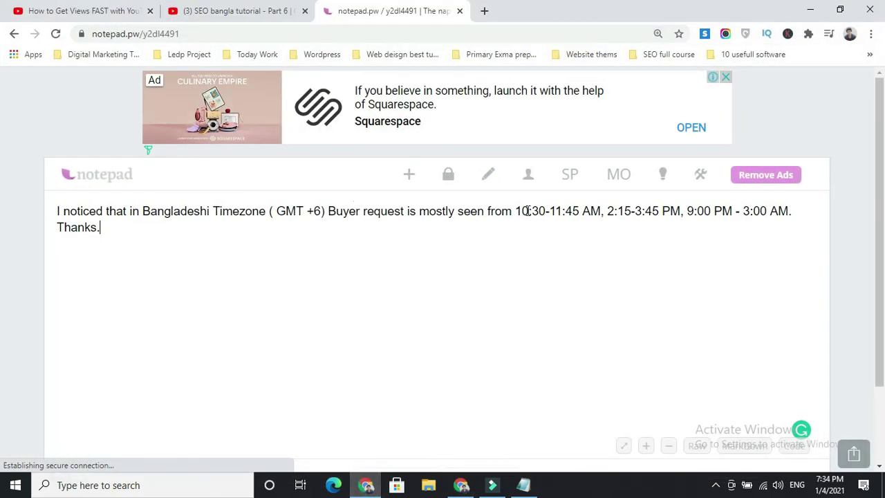
drag(516, 211, 794, 211)
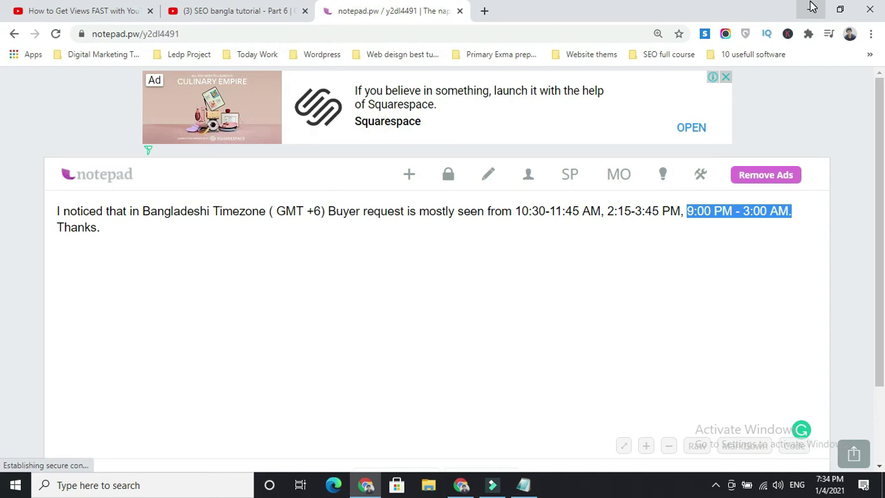
click(812, 7)
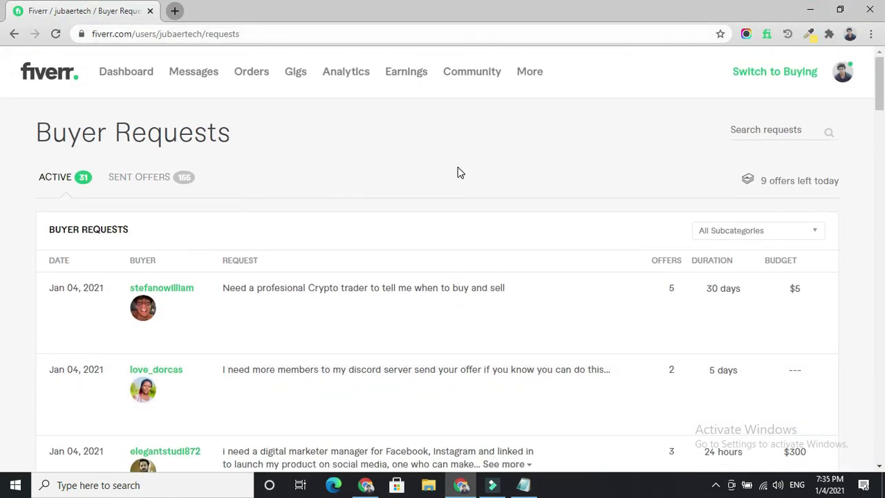
Reload the list of active buyer requests to check the current offer counts
click(59, 178)
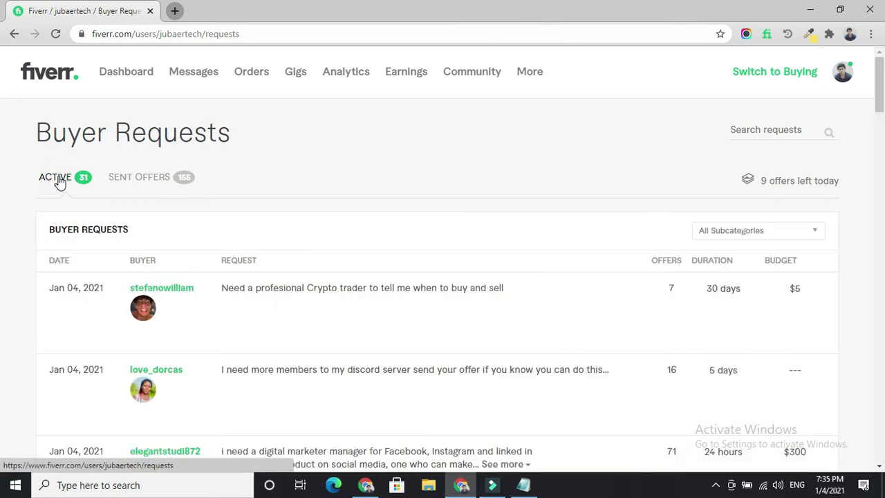
click(14, 201)
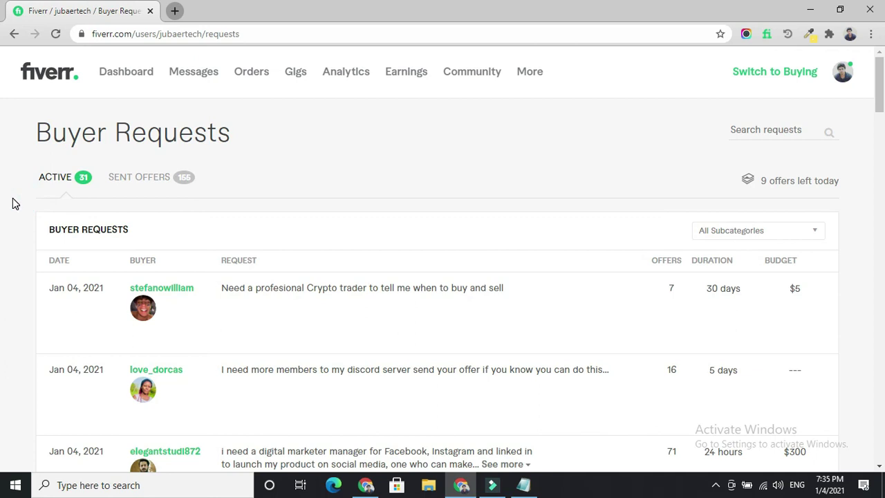